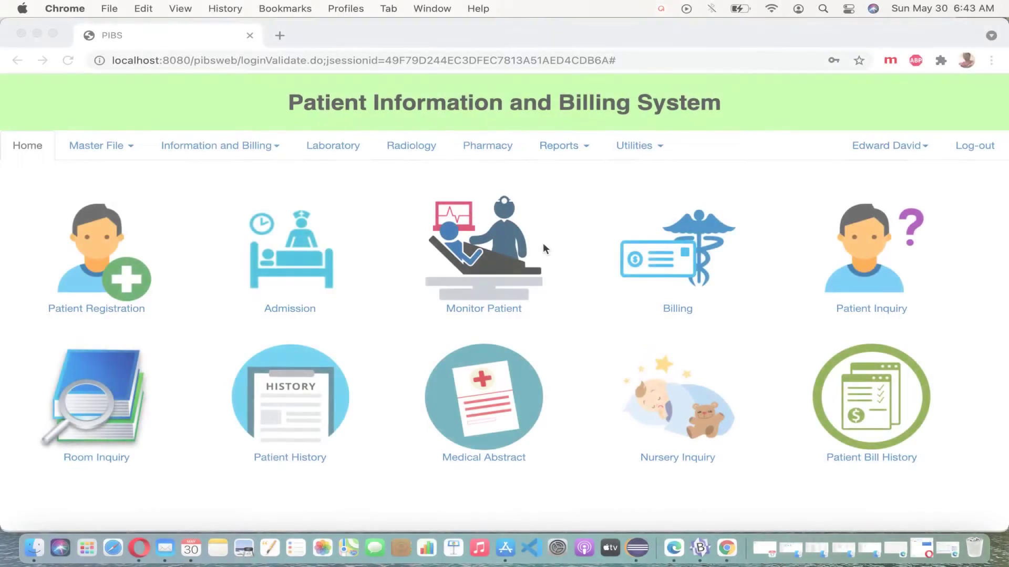
Open the Professional/Doctor master file, show all records (none found), and start a new record
{"action": "left_click", "coordinate": [116, 145]}
{"action": "left_click", "coordinate": [116, 145]}
{"action": "left_click", "coordinate": [116, 145]}
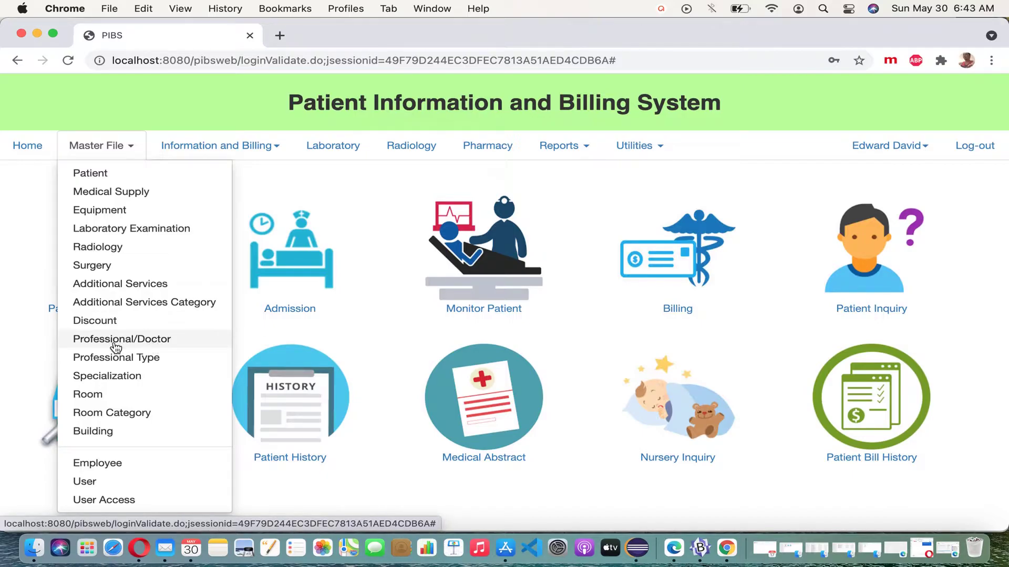
{"action": "left_click", "coordinate": [133, 342]}
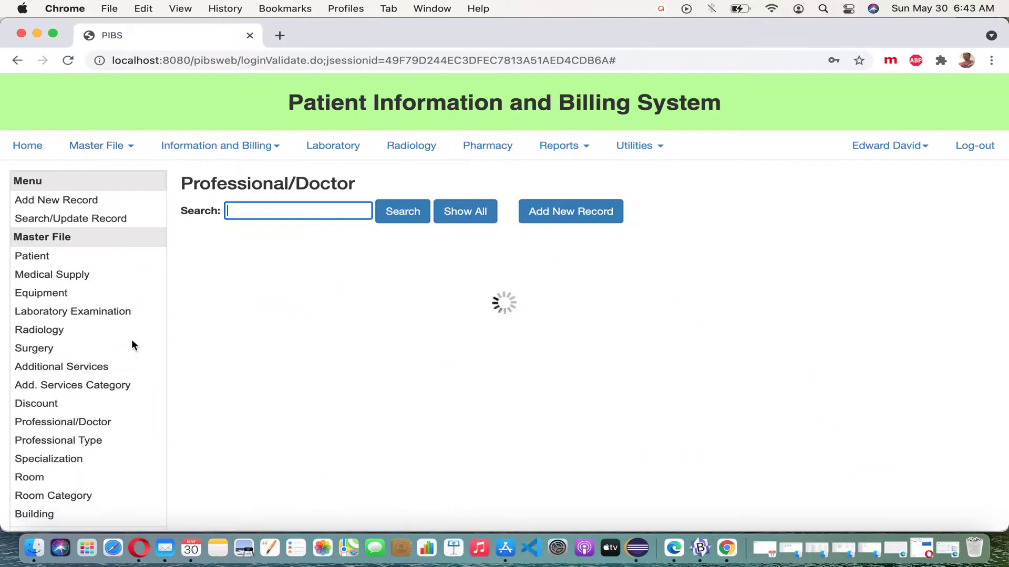
{"action": "left_click", "coordinate": [468, 219]}
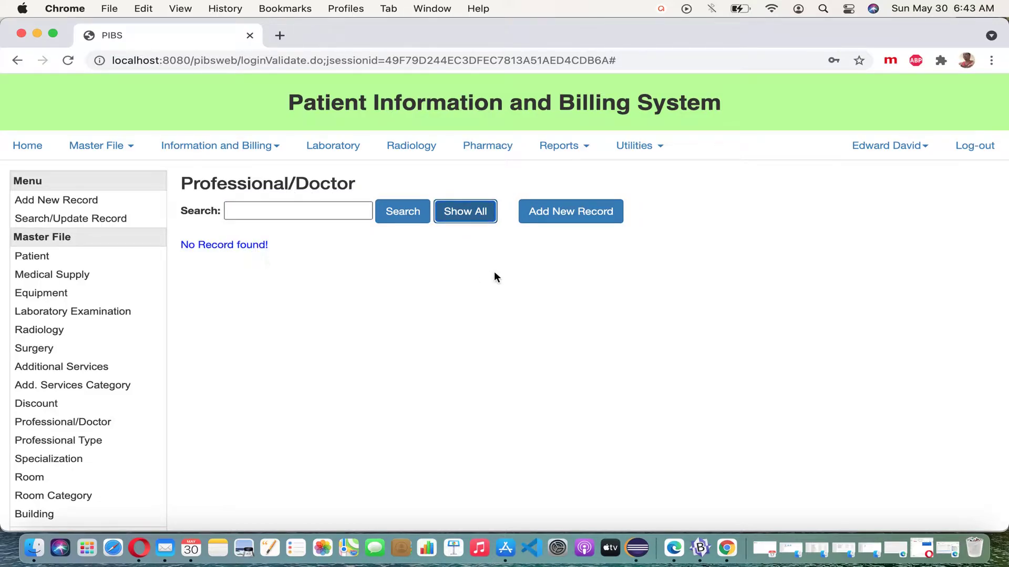
{"action": "left_click", "coordinate": [573, 220]}
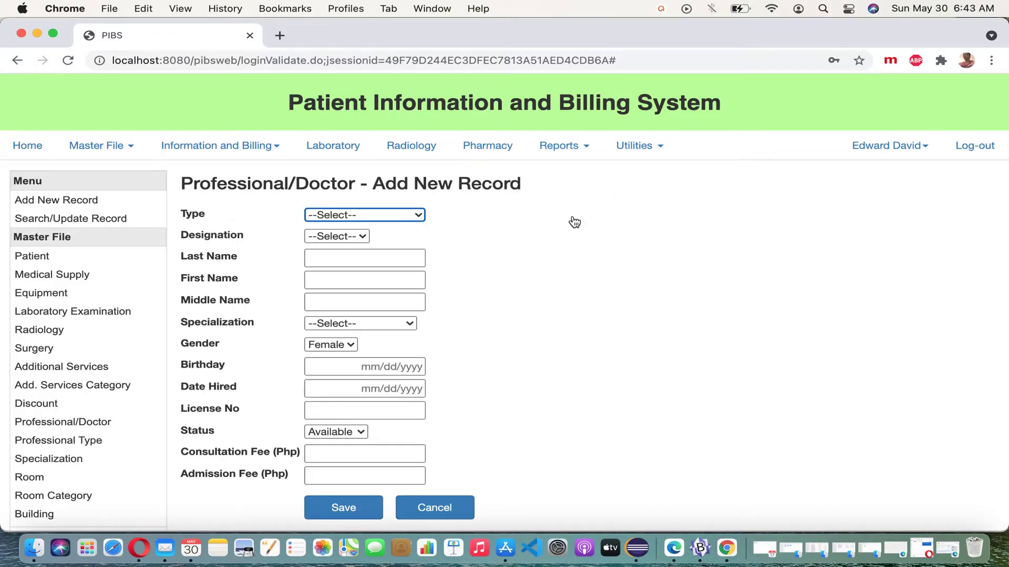
Set type Admission Officer and designation Ms., then enter the officer's last and first names
{"action": "left_click", "coordinate": [415, 217]}
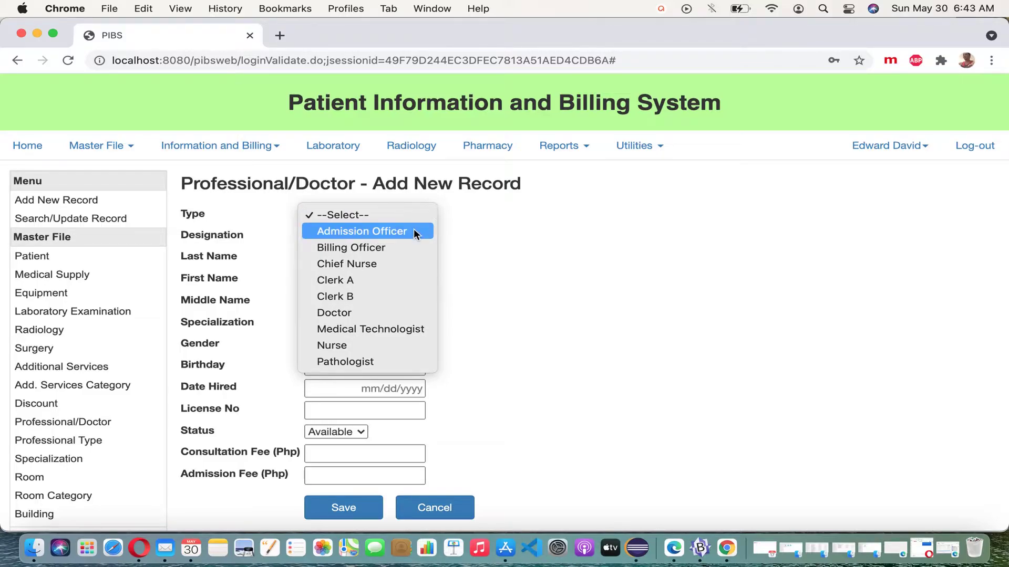
{"action": "left_click", "coordinate": [414, 232]}
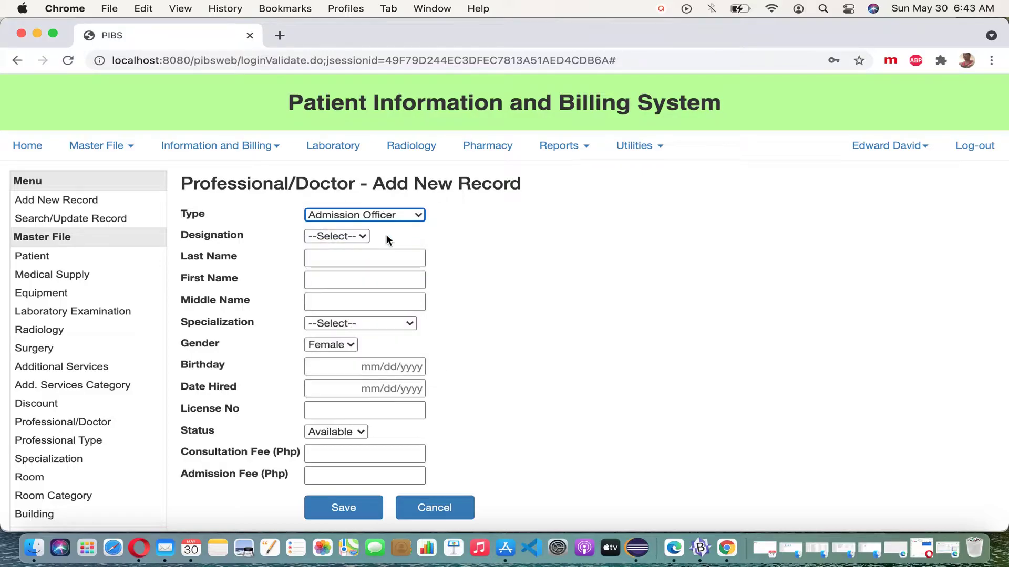
{"action": "left_click", "coordinate": [365, 238]}
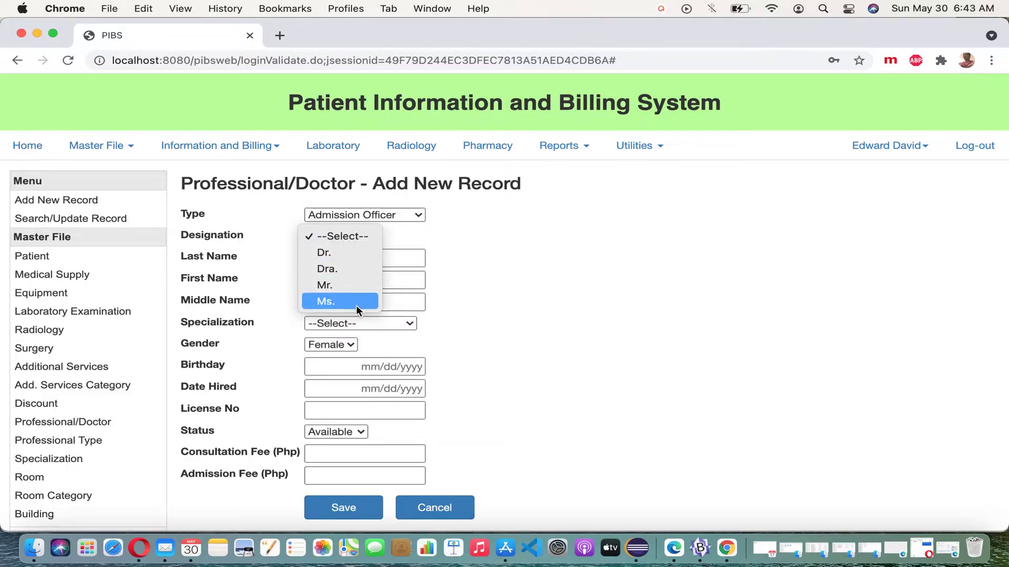
{"action": "left_click", "coordinate": [360, 302]}
{"action": "left_click", "coordinate": [369, 259]}
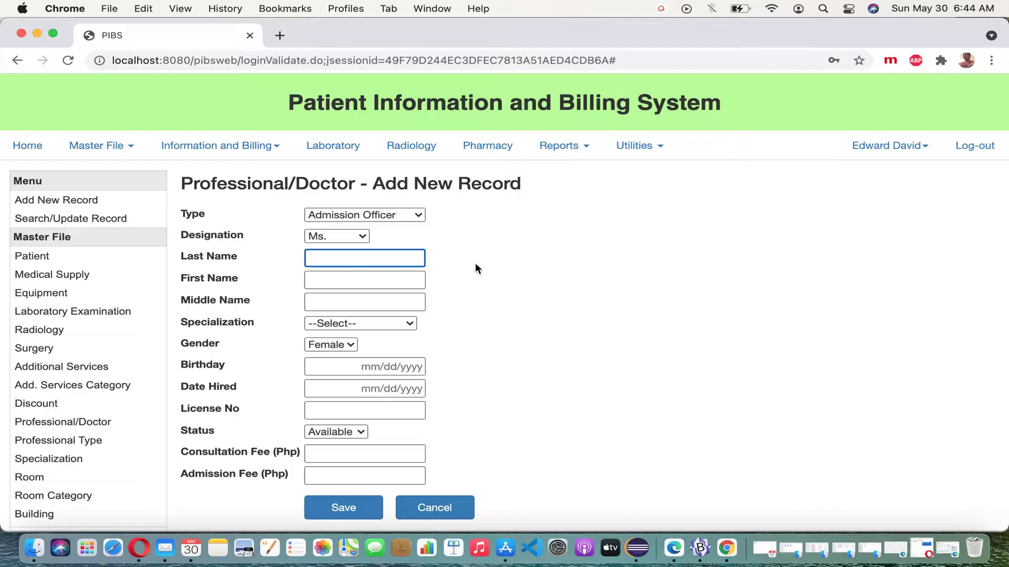
{"action": "key", "text": "Tab"}
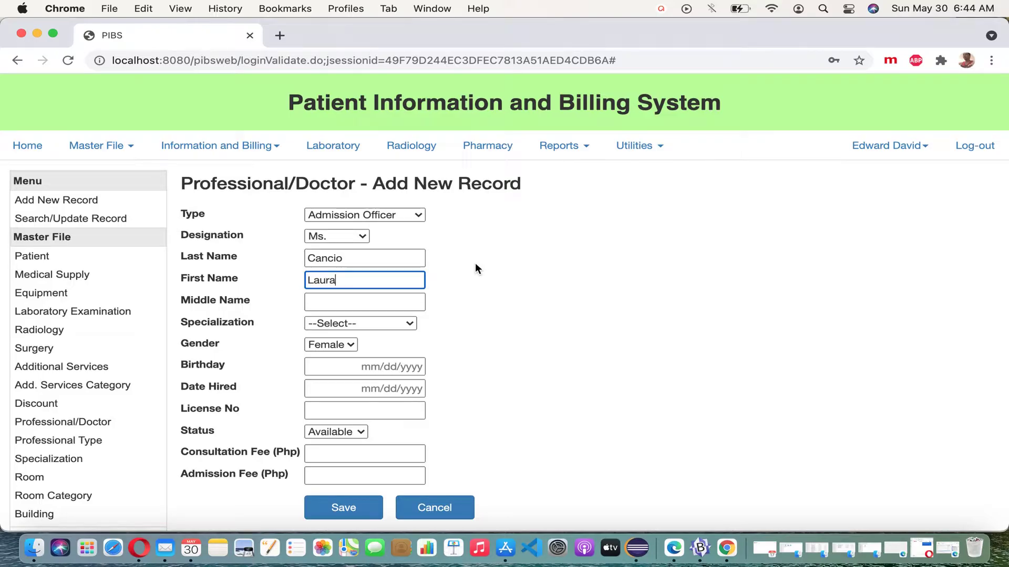
Set specialization N/A, enter 0 for consultation and admission fees, and save the record
{"action": "left_click", "coordinate": [409, 324]}
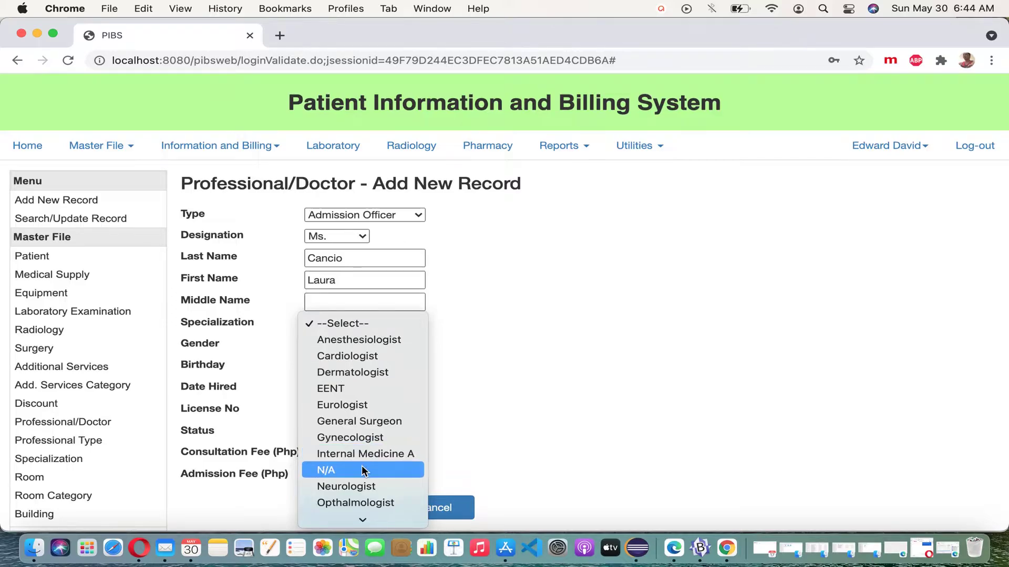
{"action": "left_click", "coordinate": [395, 469]}
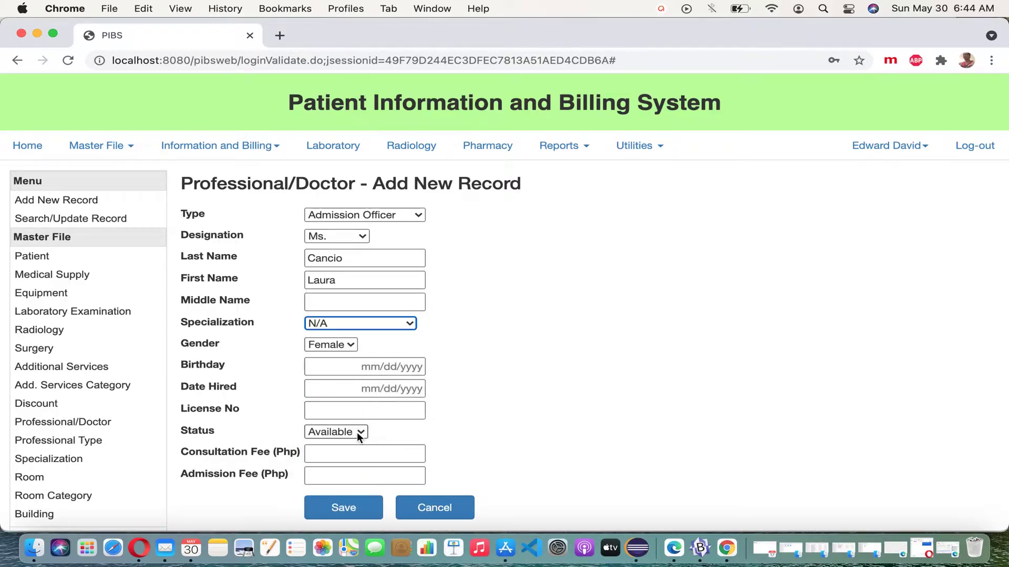
{"action": "left_click", "coordinate": [357, 512]}
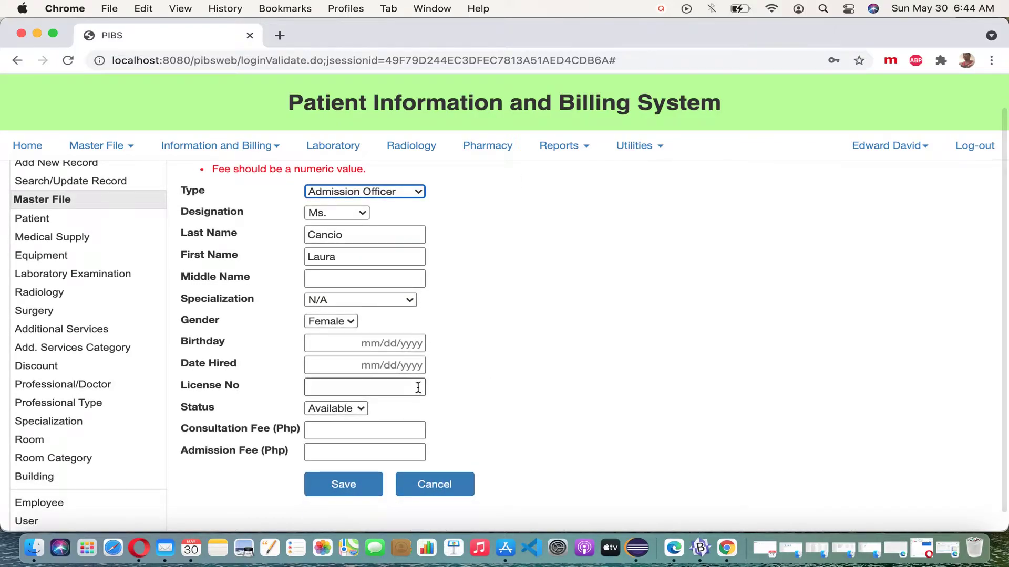
{"action": "left_click", "coordinate": [417, 429]}
{"action": "type", "text": "0"}
{"action": "left_click", "coordinate": [413, 452]}
{"action": "type", "text": "0"}
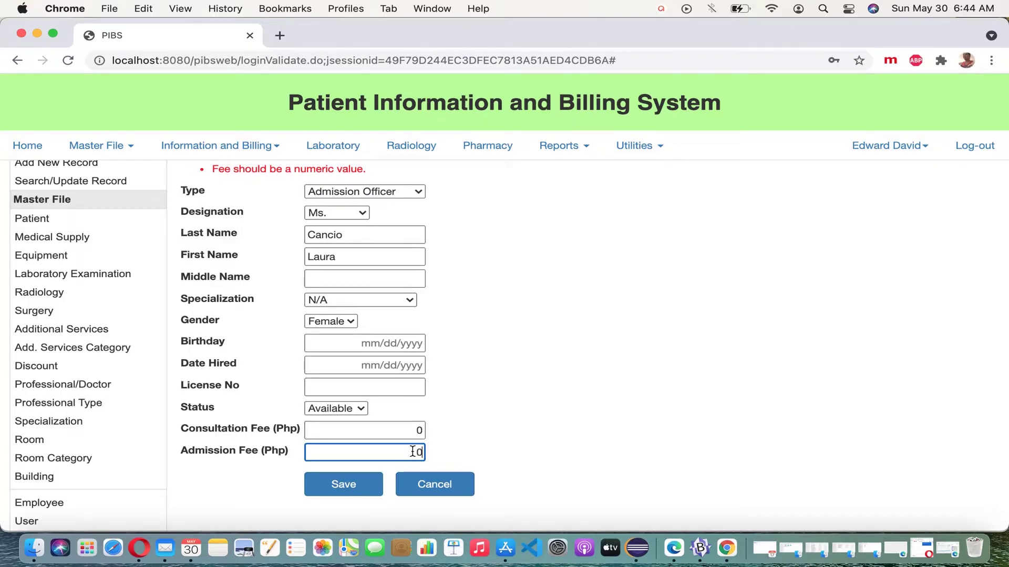
{"action": "left_click", "coordinate": [378, 486]}
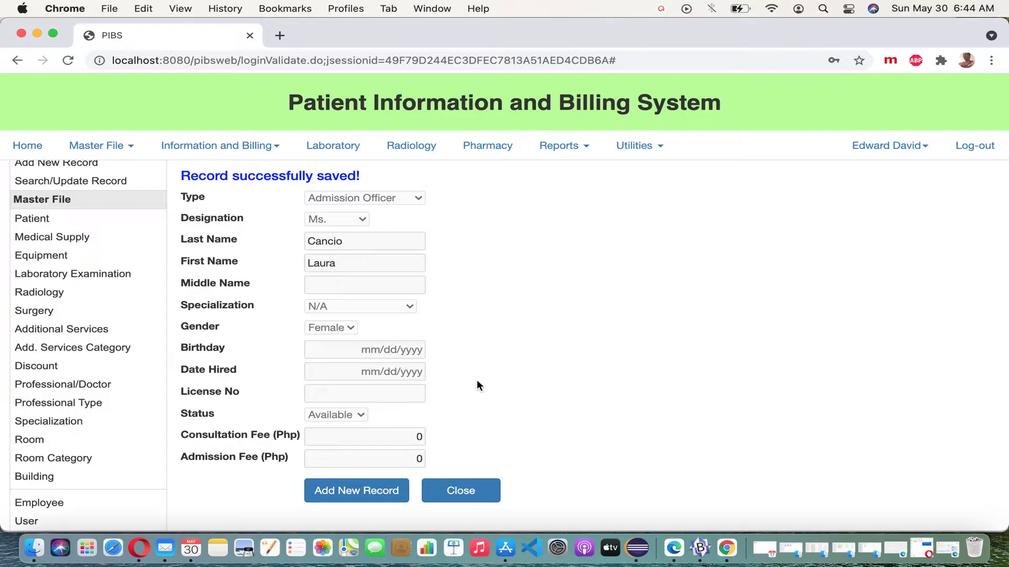
{"action": "scroll", "coordinate": [476, 381], "scroll_direction": "up", "scroll_amount": 2}
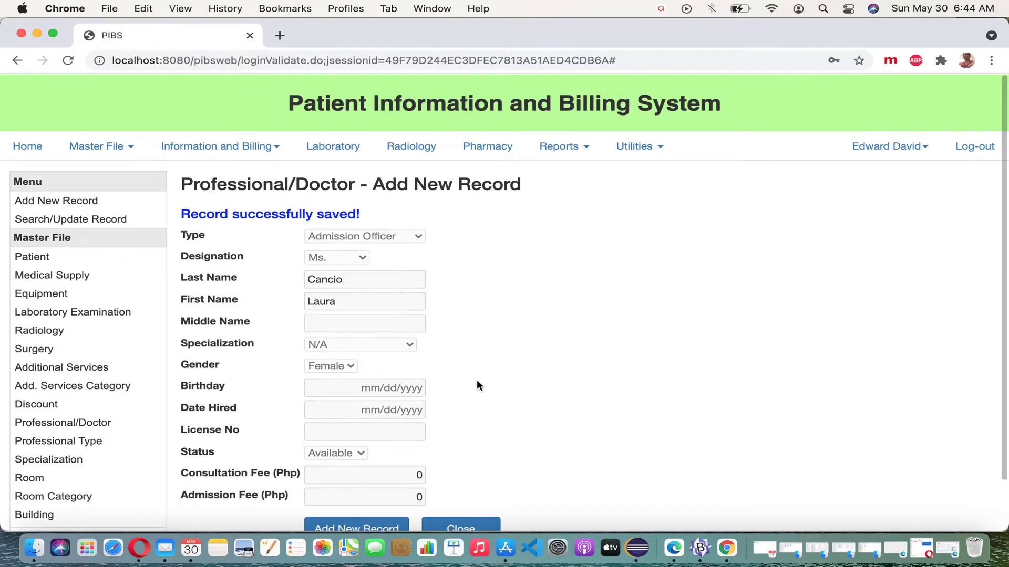
{"action": "scroll", "coordinate": [477, 381], "scroll_direction": "down", "scroll_amount": 1}
{"action": "scroll", "coordinate": [477, 385], "scroll_direction": "down", "scroll_amount": 2}
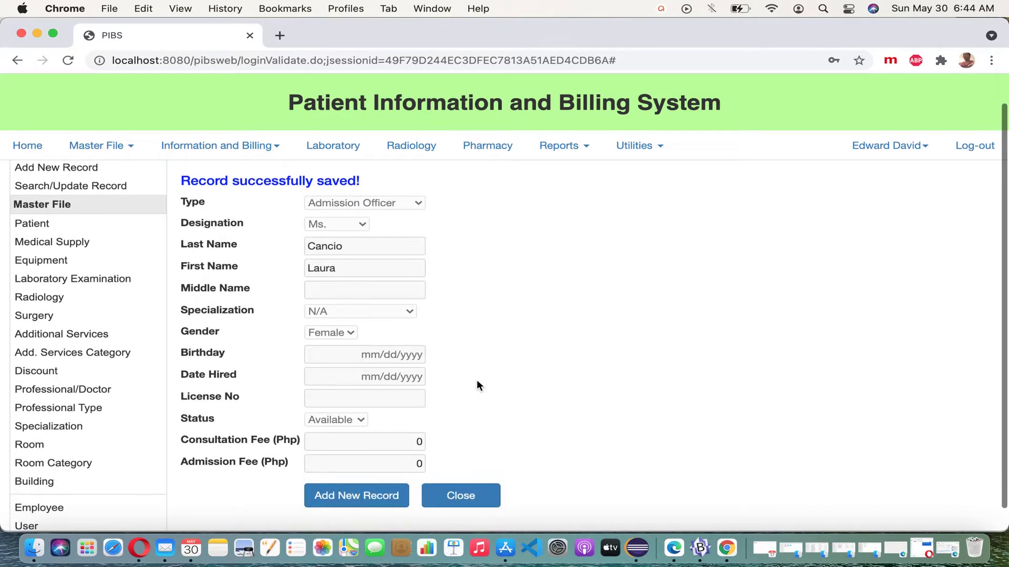
{"action": "scroll", "coordinate": [477, 385], "scroll_direction": "up", "scroll_amount": 2}
Start a new record with type Billing Officer, designation Mr., and the officer's last and first names
{"action": "left_click", "coordinate": [369, 515]}
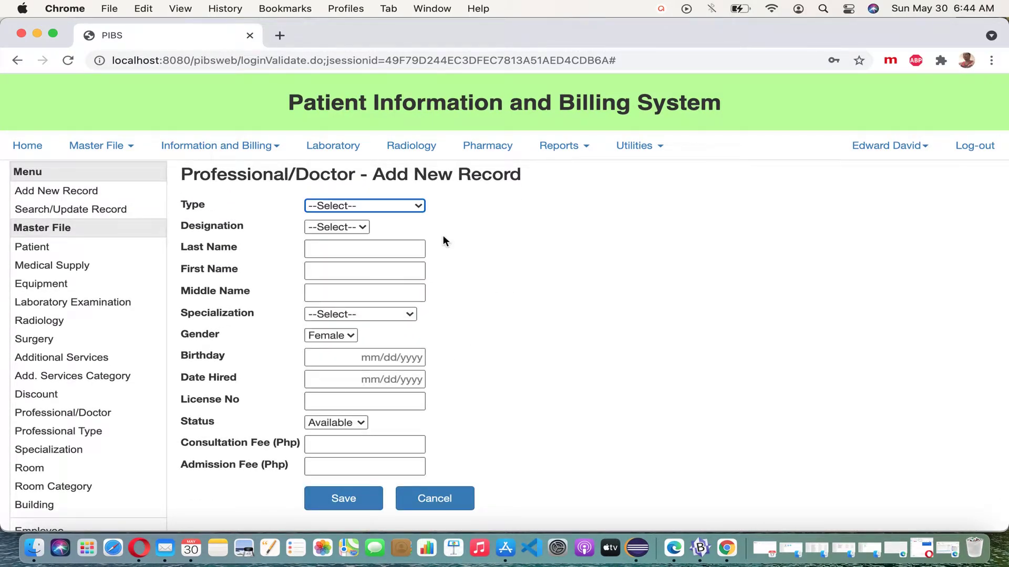
{"action": "left_click", "coordinate": [419, 208]}
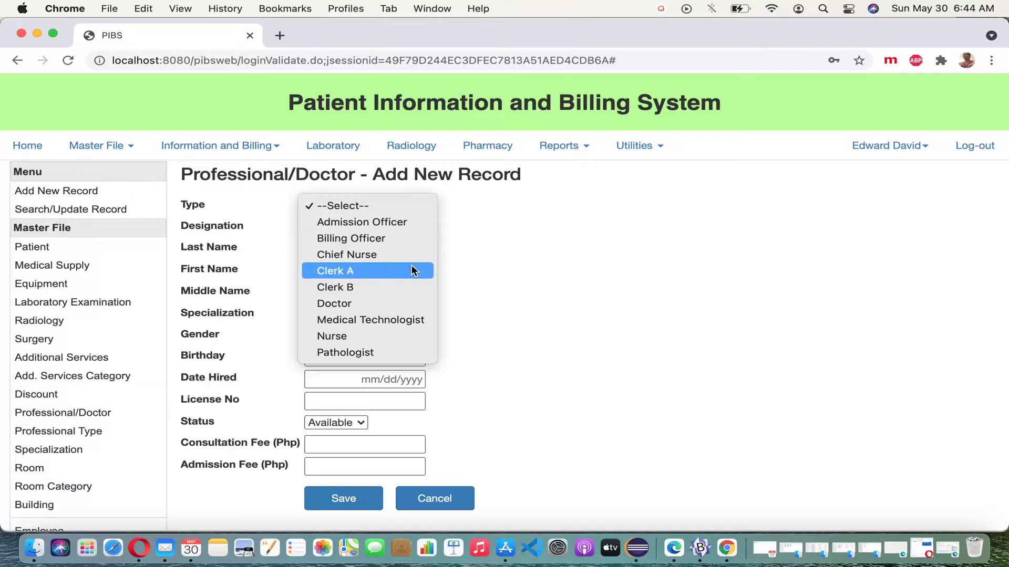
{"action": "left_click", "coordinate": [406, 239]}
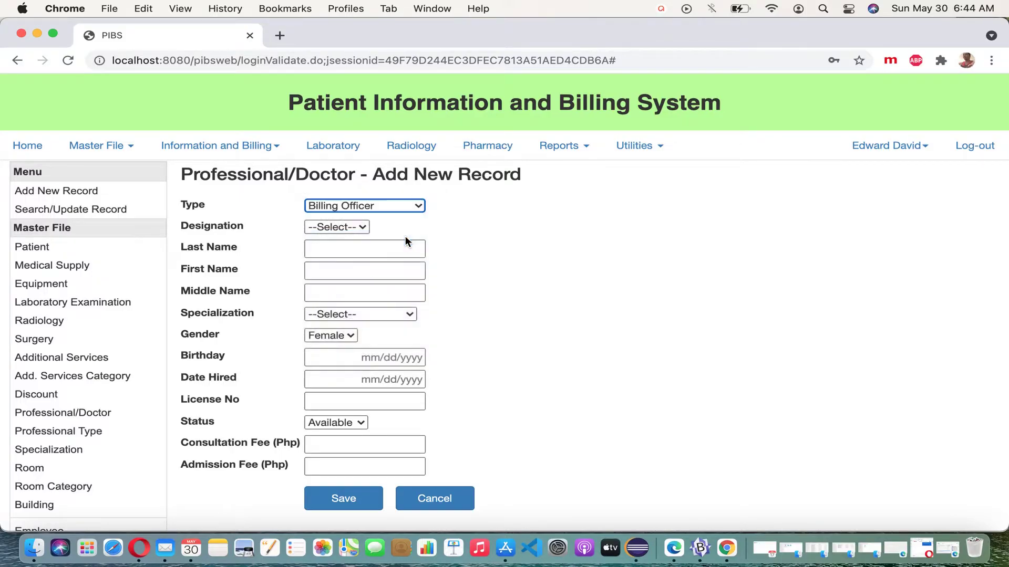
{"action": "left_click", "coordinate": [362, 227]}
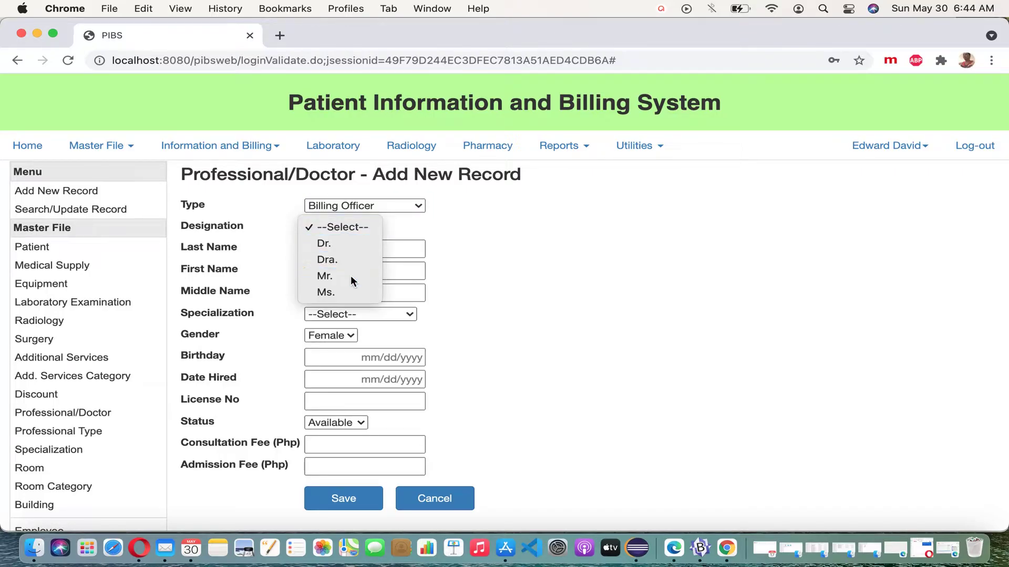
{"action": "left_click", "coordinate": [351, 275]}
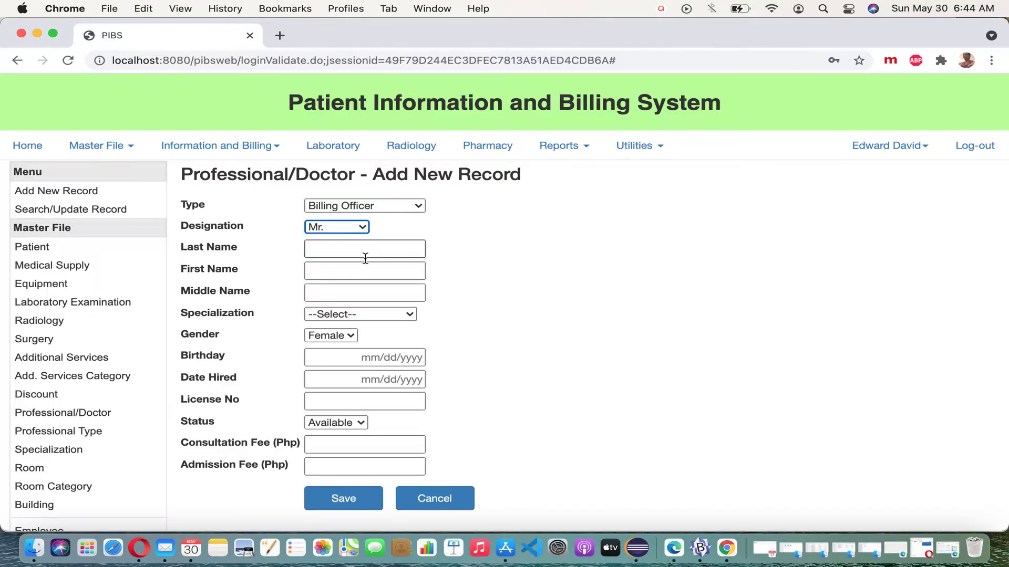
{"action": "left_click", "coordinate": [365, 258]}
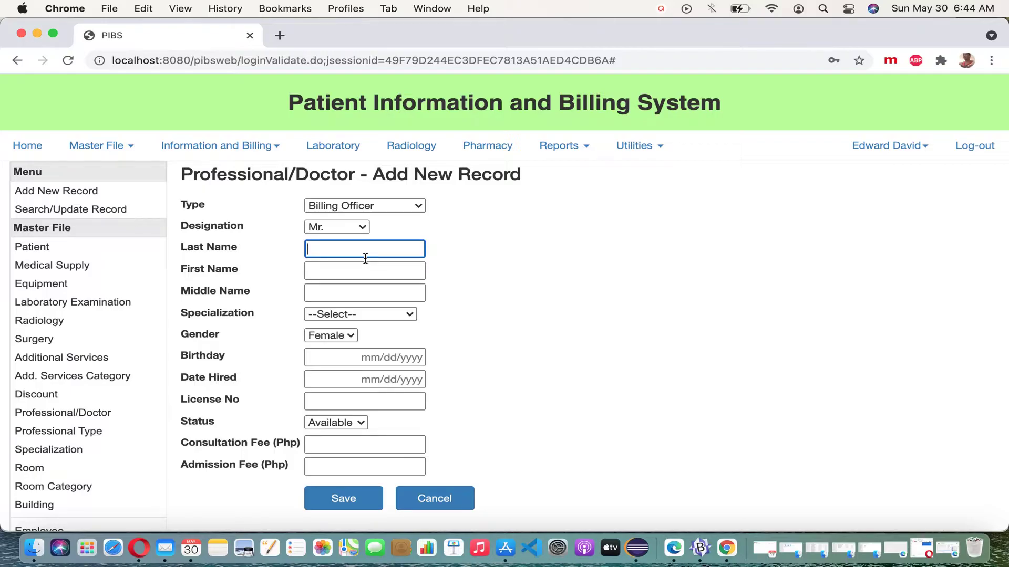
{"action": "key", "text": "Tab"}
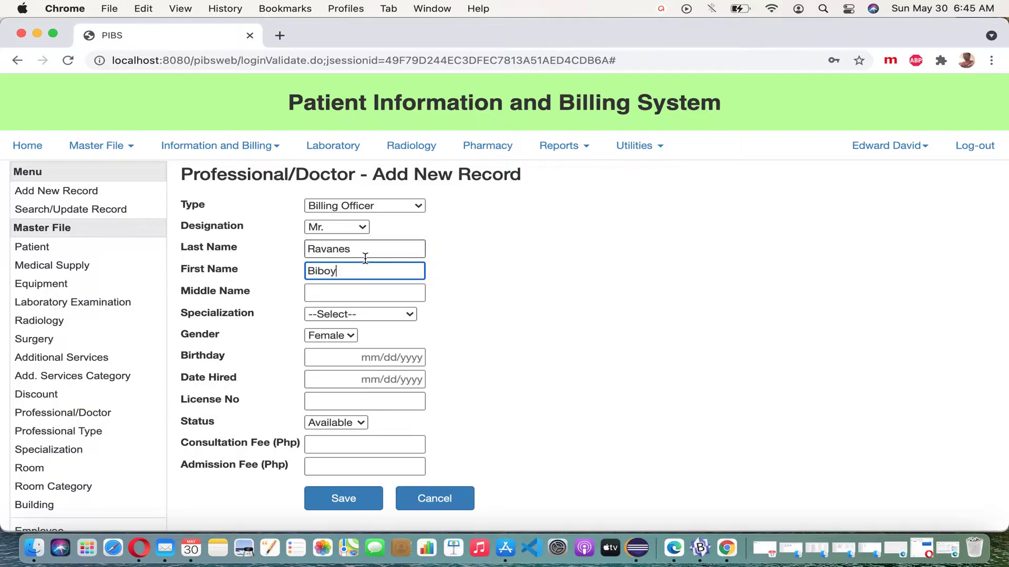
Set specialization N/A, gender Male, birthday 09/22/1978 and hire date 05/01/2021
{"action": "left_click", "coordinate": [411, 314]}
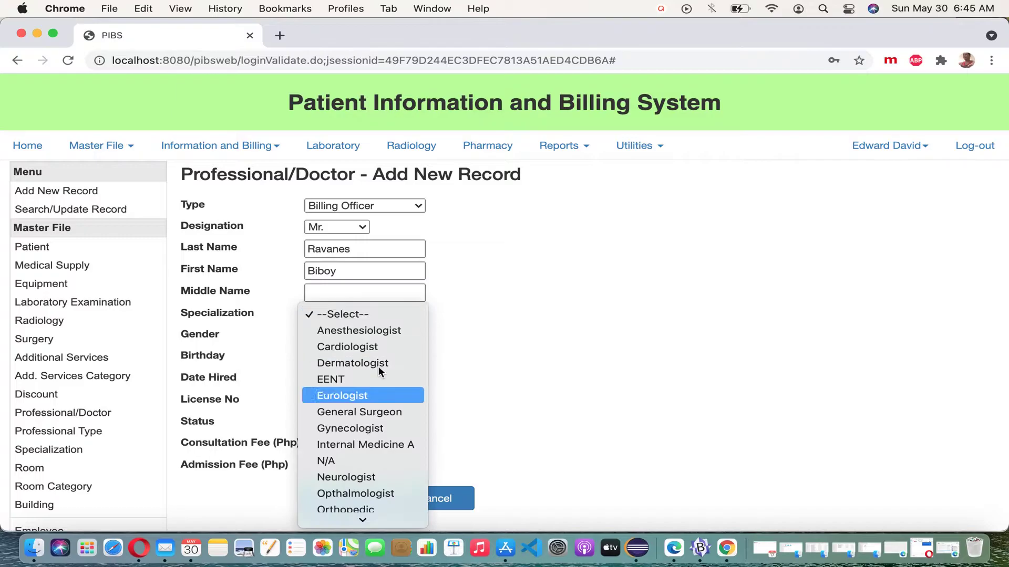
{"action": "left_click", "coordinate": [365, 462]}
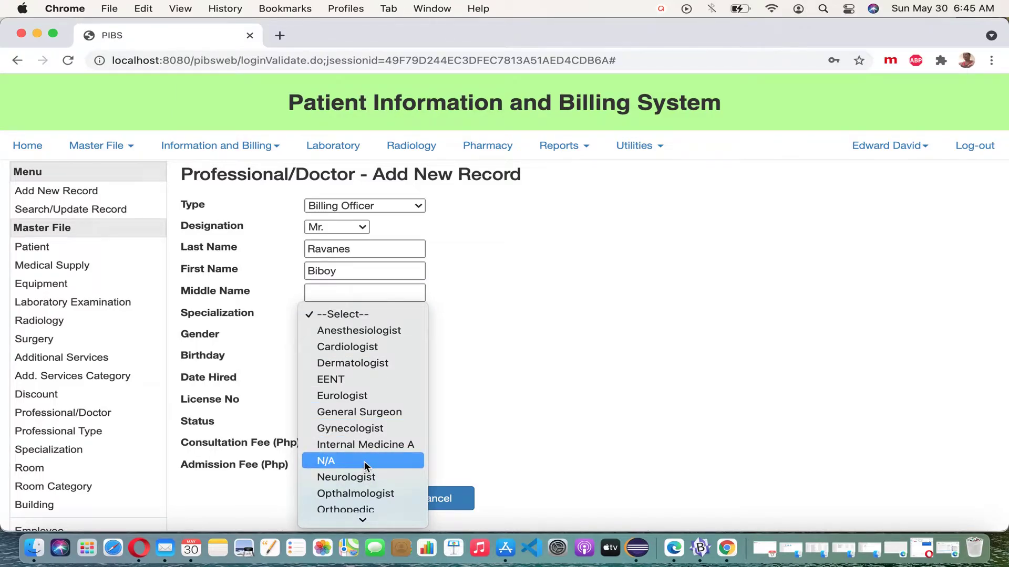
{"action": "left_click", "coordinate": [349, 336]}
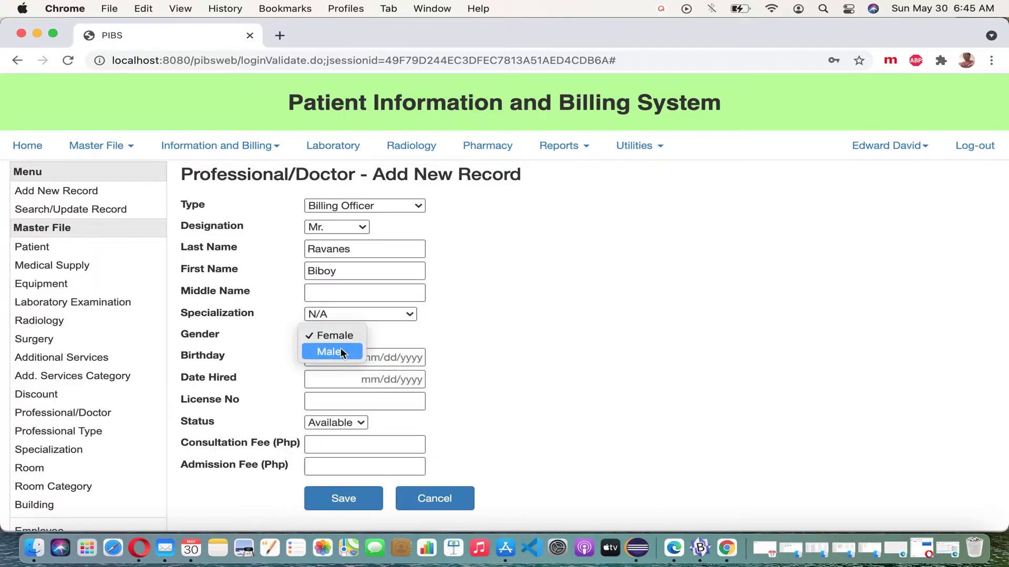
{"action": "left_click", "coordinate": [338, 352]}
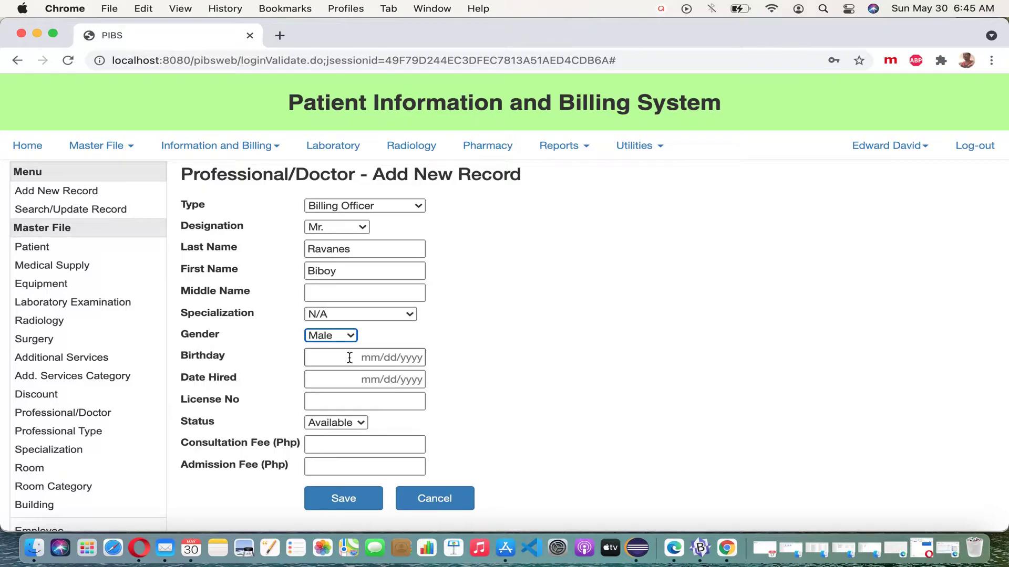
{"action": "left_click", "coordinate": [352, 360]}
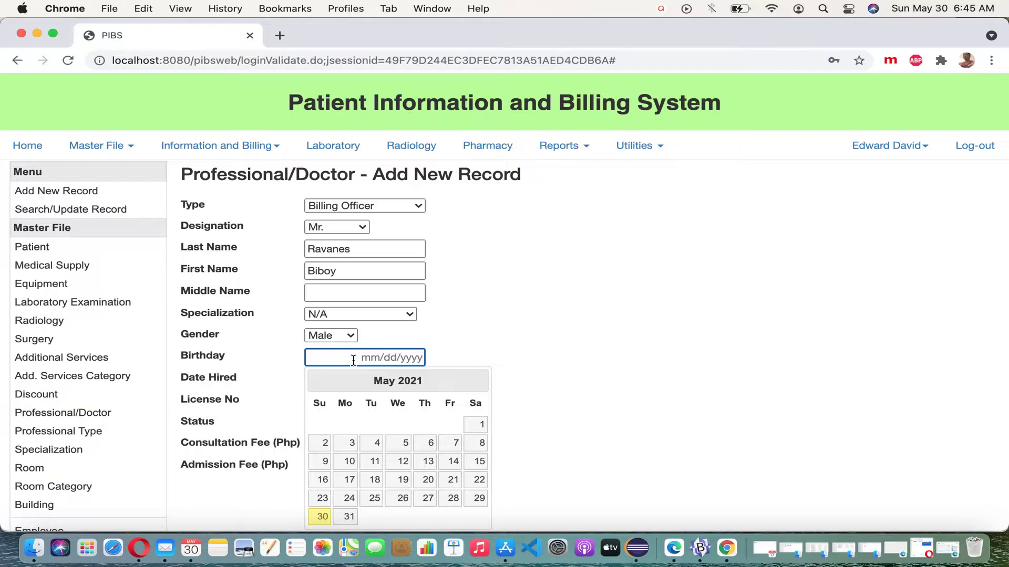
{"action": "type", "text": "09/22/1978"}
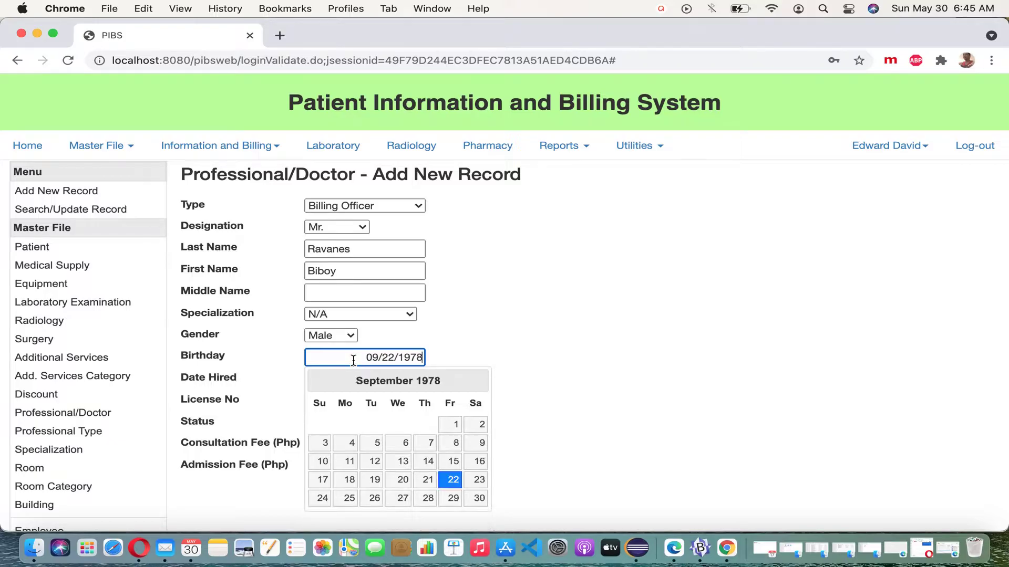
{"action": "key", "text": "Tab"}
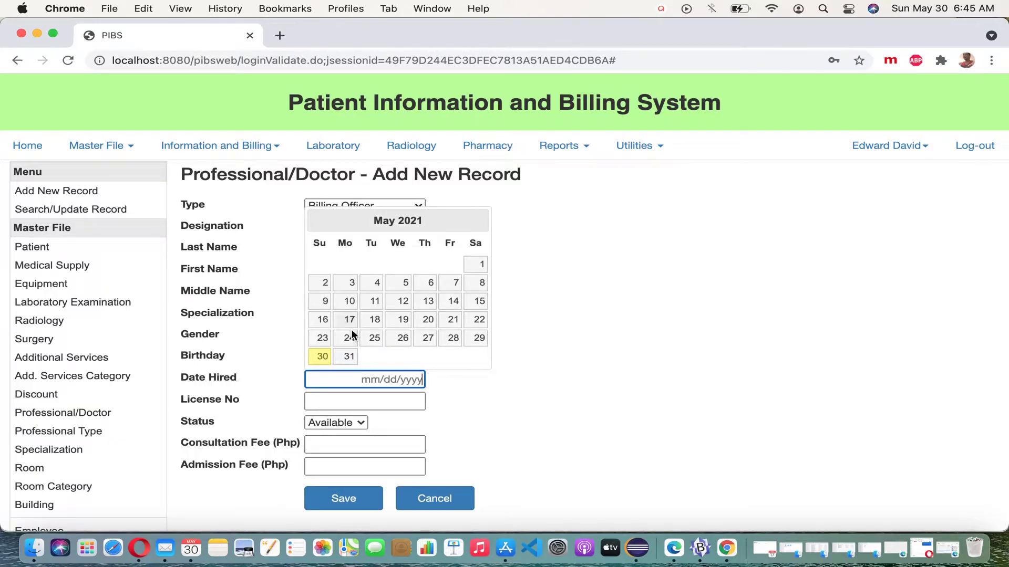
{"action": "left_click", "coordinate": [481, 266]}
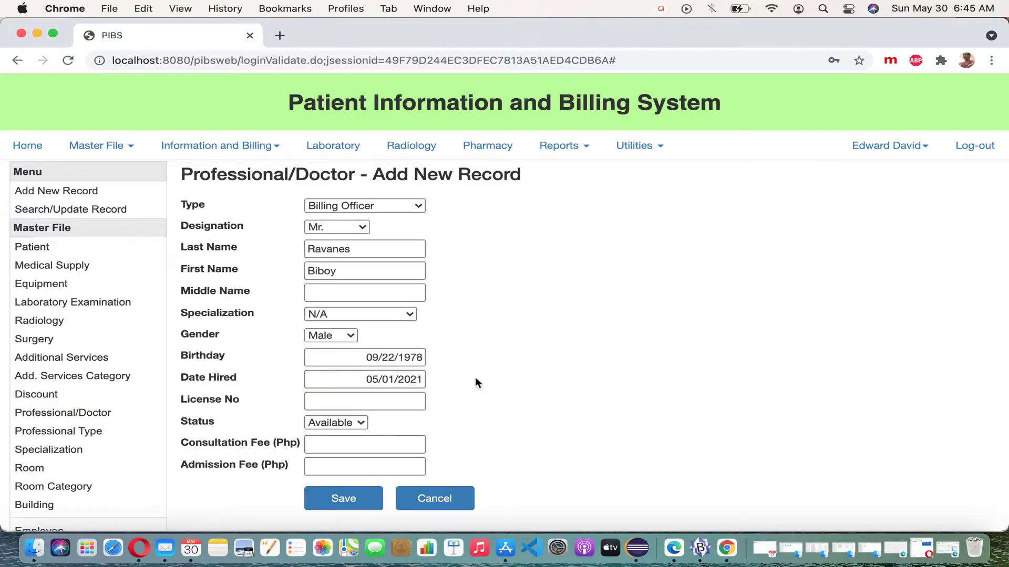
Enter 0 for both fees, save the Billing Officer record, and open a new blank form
{"action": "left_click", "coordinate": [396, 446]}
{"action": "type", "text": "0"}
{"action": "left_click", "coordinate": [410, 460]}
{"action": "type", "text": "0"}
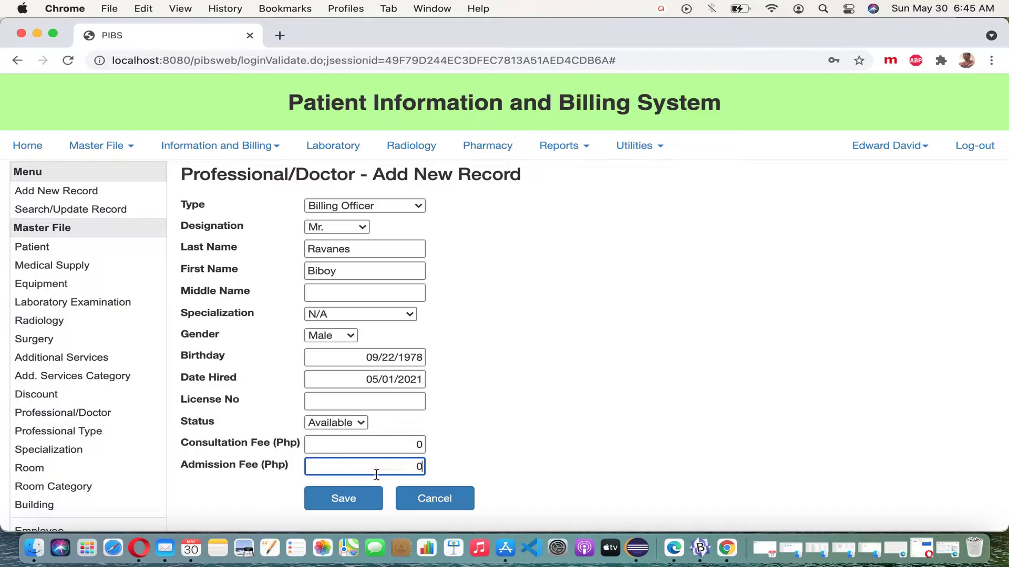
{"action": "left_click", "coordinate": [368, 499]}
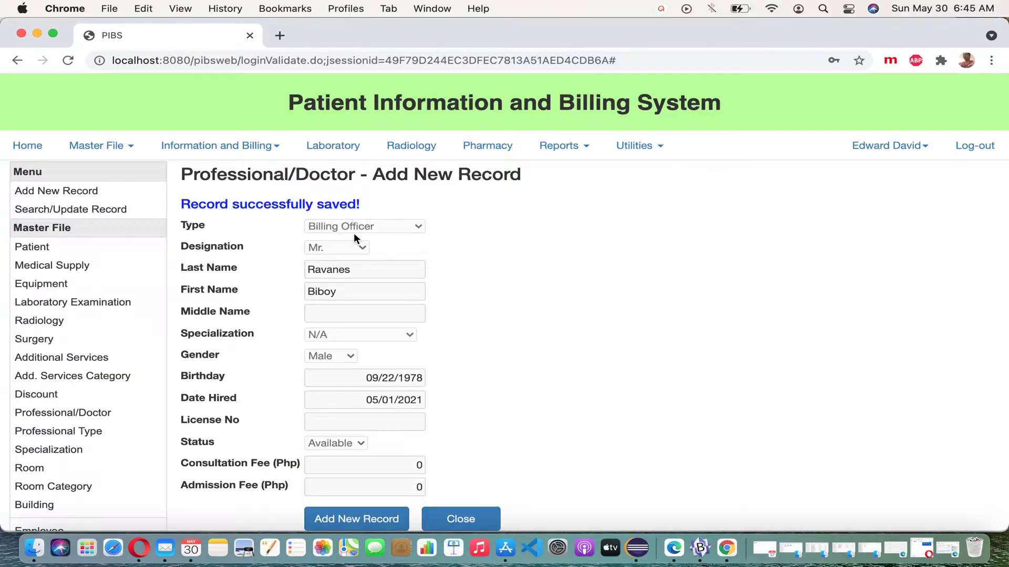
{"action": "left_click", "coordinate": [357, 512]}
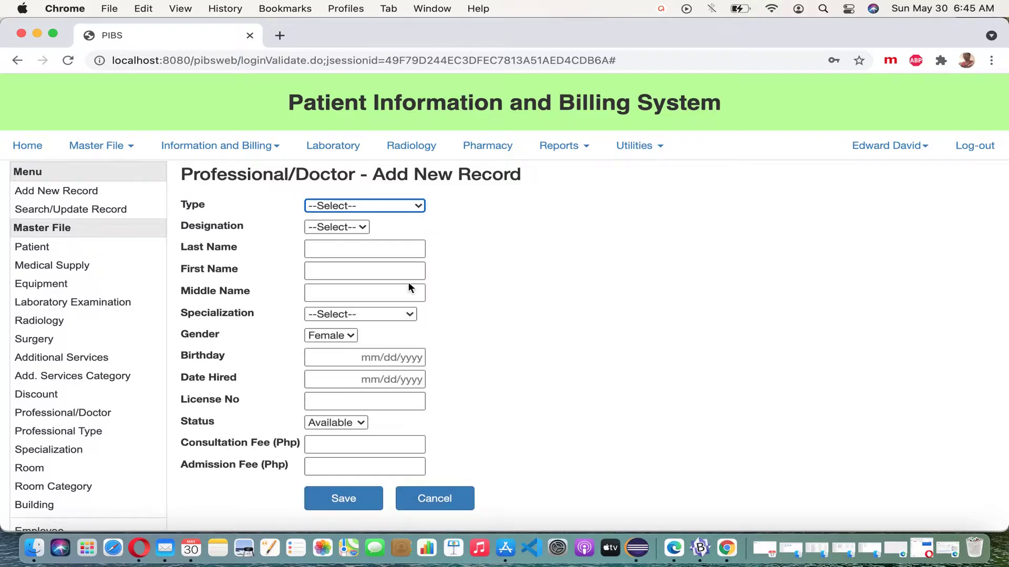
Set type Chief Nurse and designation Ms., then enter the nurse's last and first names
{"action": "left_click", "coordinate": [419, 206]}
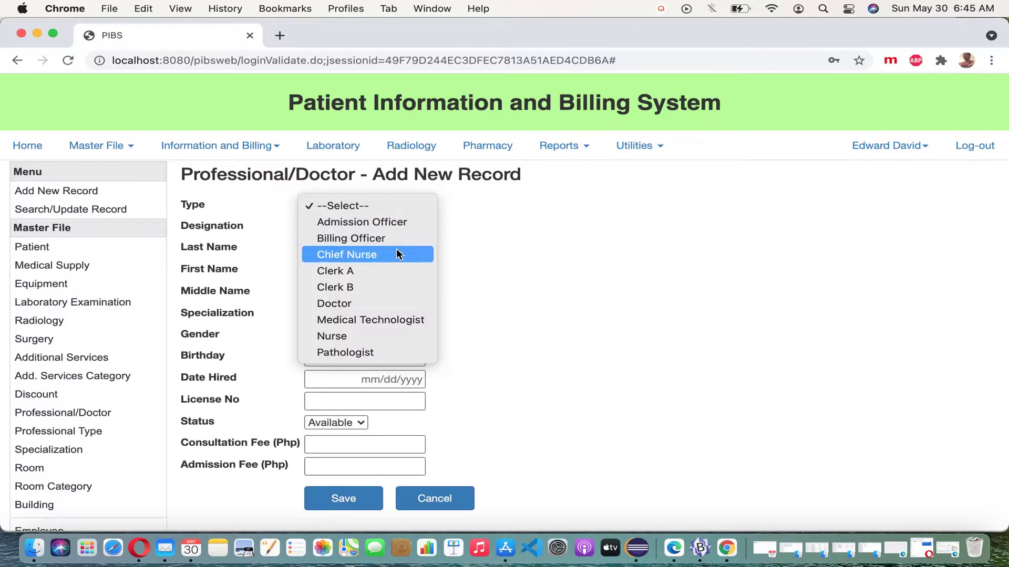
{"action": "left_click", "coordinate": [363, 257]}
{"action": "left_click", "coordinate": [366, 231]}
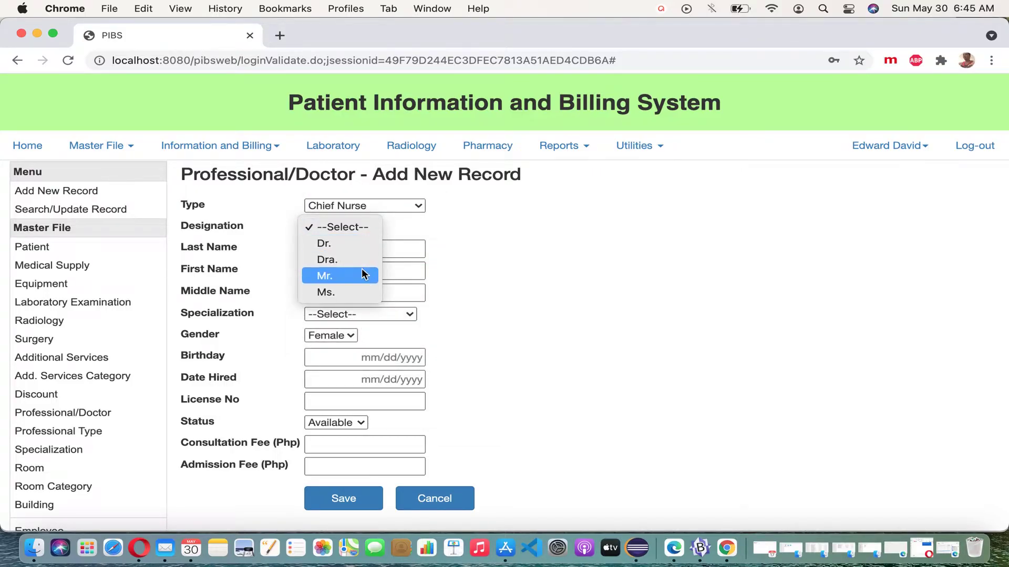
{"action": "left_click", "coordinate": [358, 293]}
{"action": "left_click", "coordinate": [379, 253]}
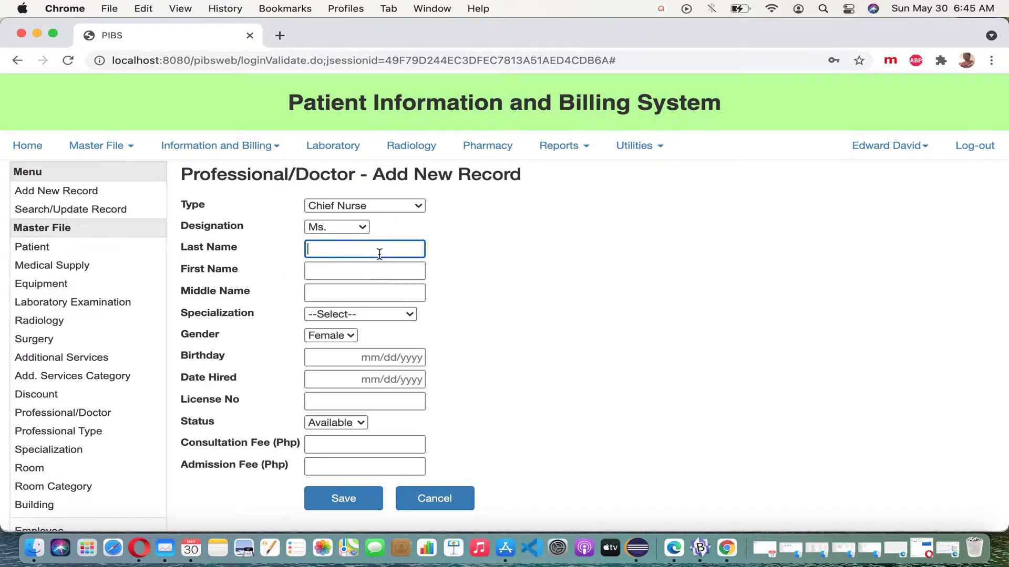
{"action": "key", "text": "Tab"}
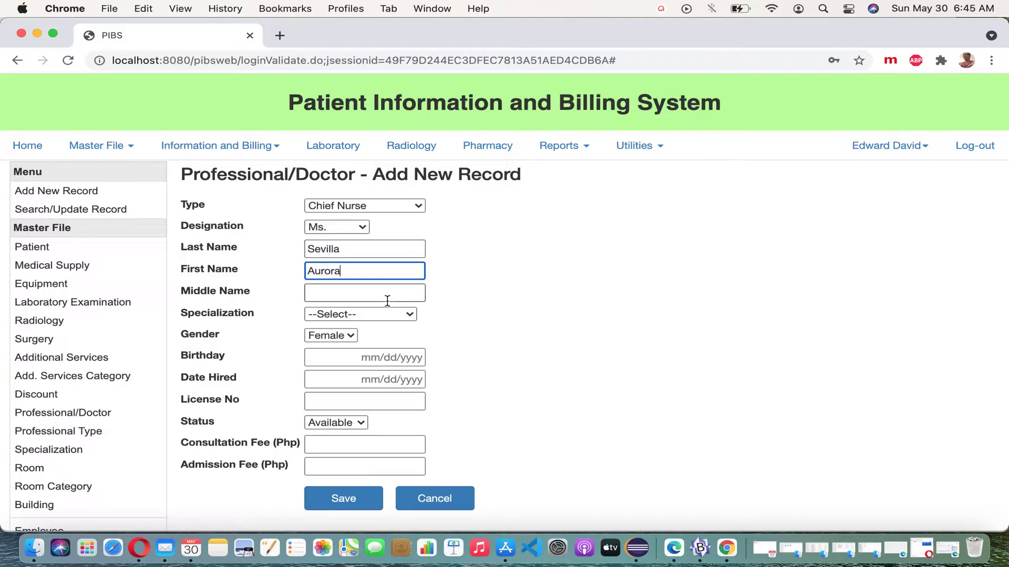
Set specialization N/A, birthday 07/12/1975 and hire date 05/01/2021
{"action": "left_click", "coordinate": [408, 314]}
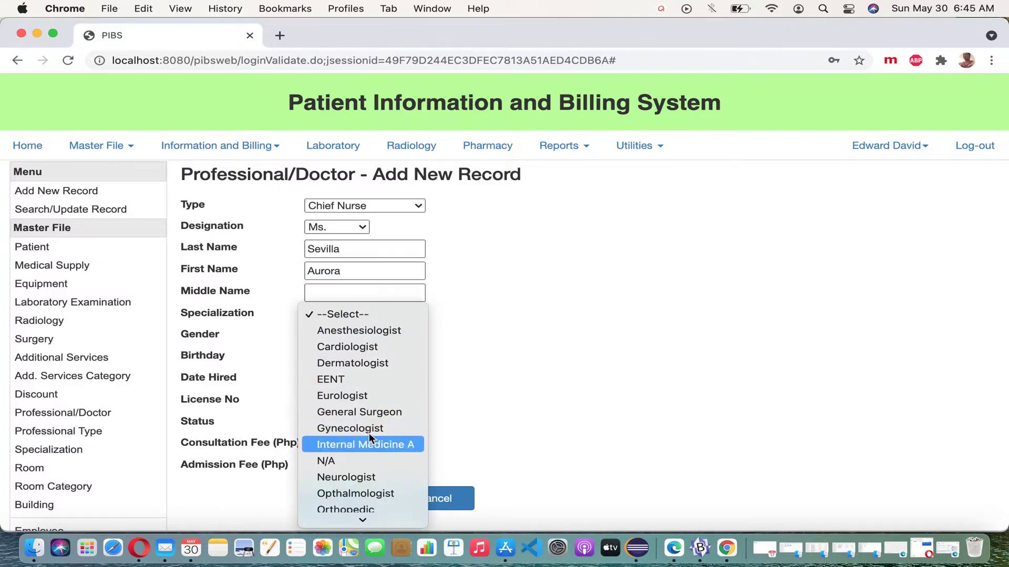
{"action": "left_click", "coordinate": [364, 460]}
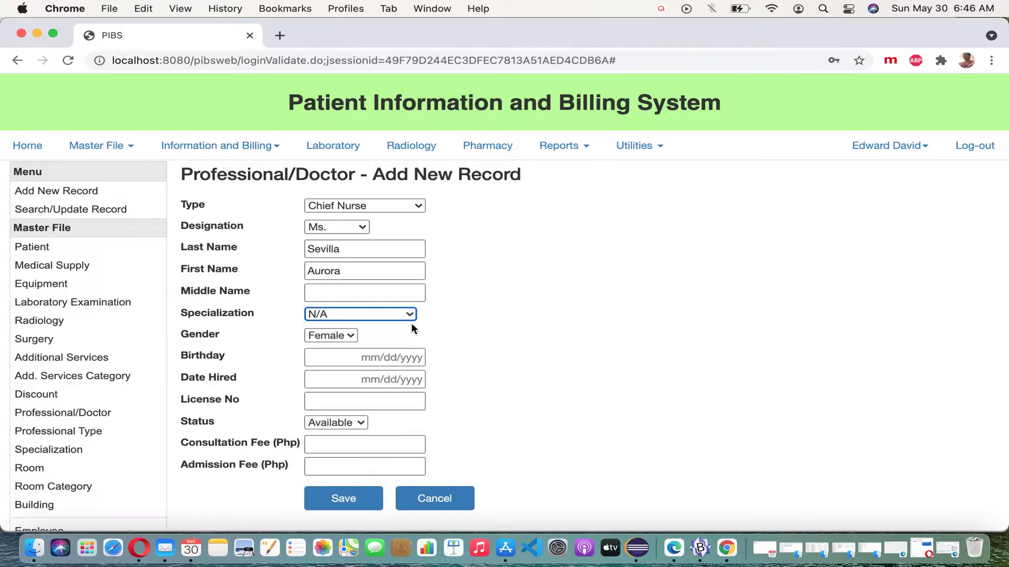
{"action": "left_click", "coordinate": [374, 360]}
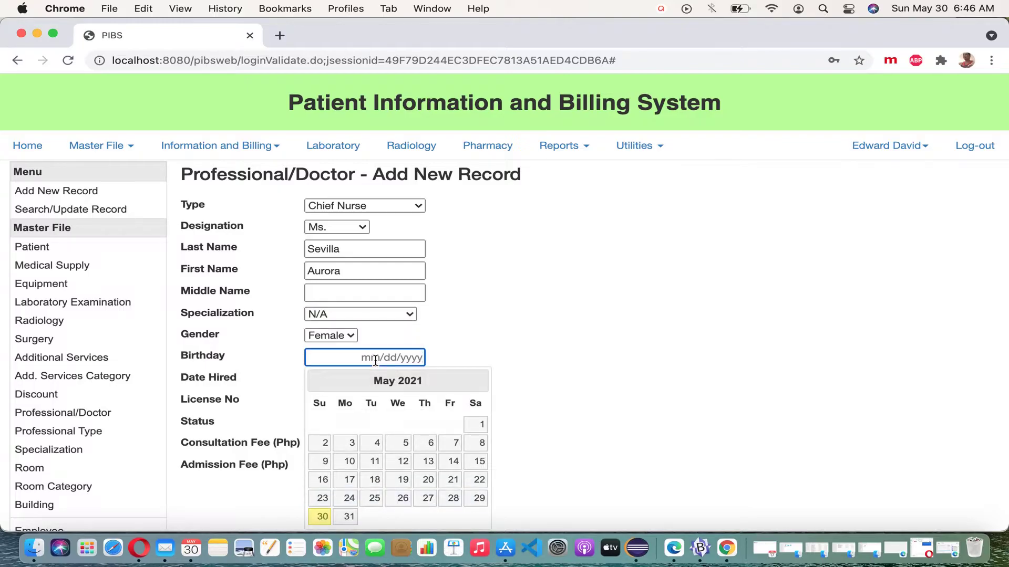
{"action": "type", "text": "07/12/1975"}
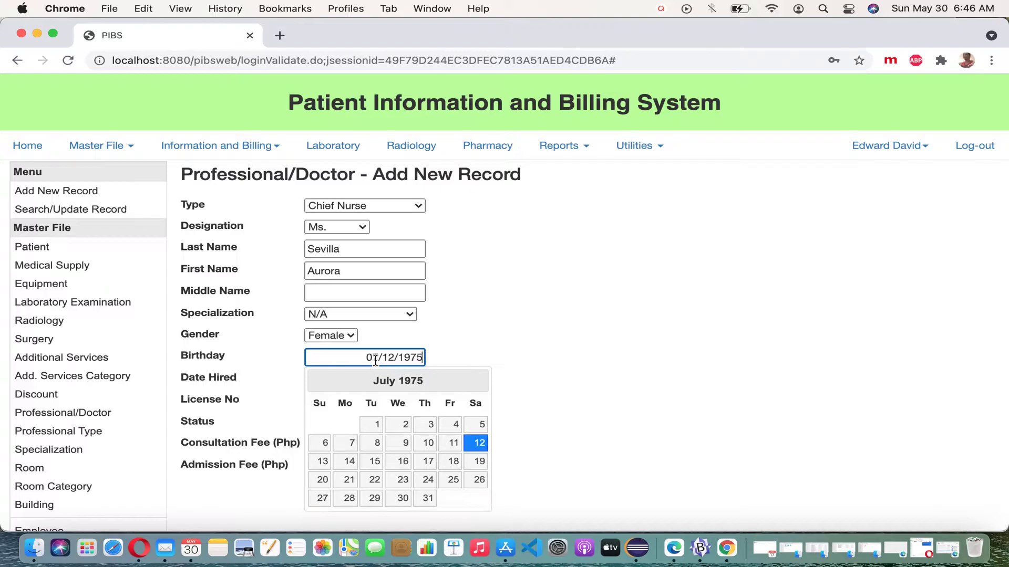
{"action": "key", "text": "Tab"}
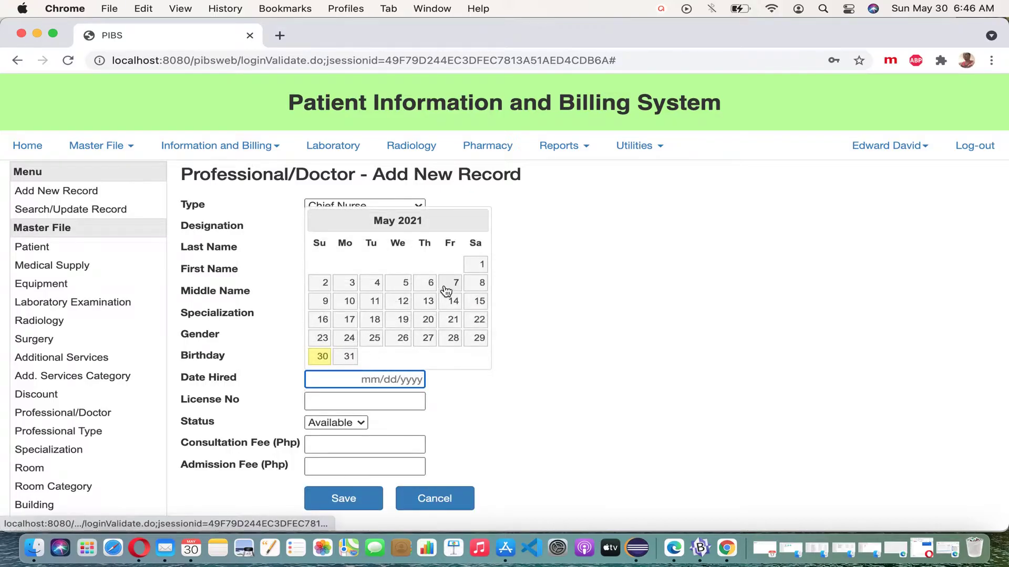
{"action": "left_click", "coordinate": [480, 271]}
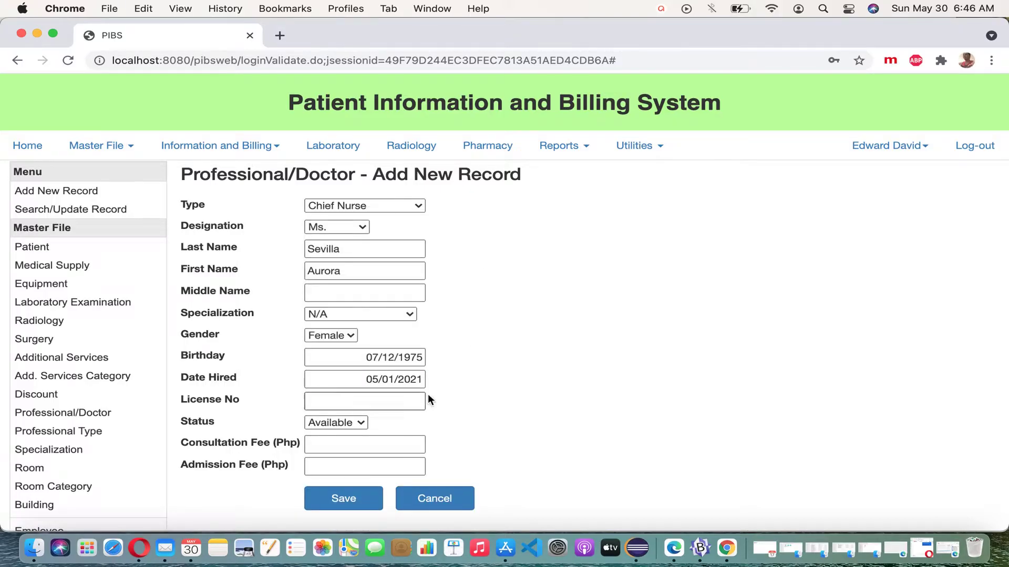
Enter a 0 consultation fee, save the Chief Nurse record, and open a new blank form
{"action": "left_click", "coordinate": [389, 448]}
{"action": "type", "text": "0"}
{"action": "left_click", "coordinate": [408, 470]}
{"action": "left_click", "coordinate": [361, 495]}
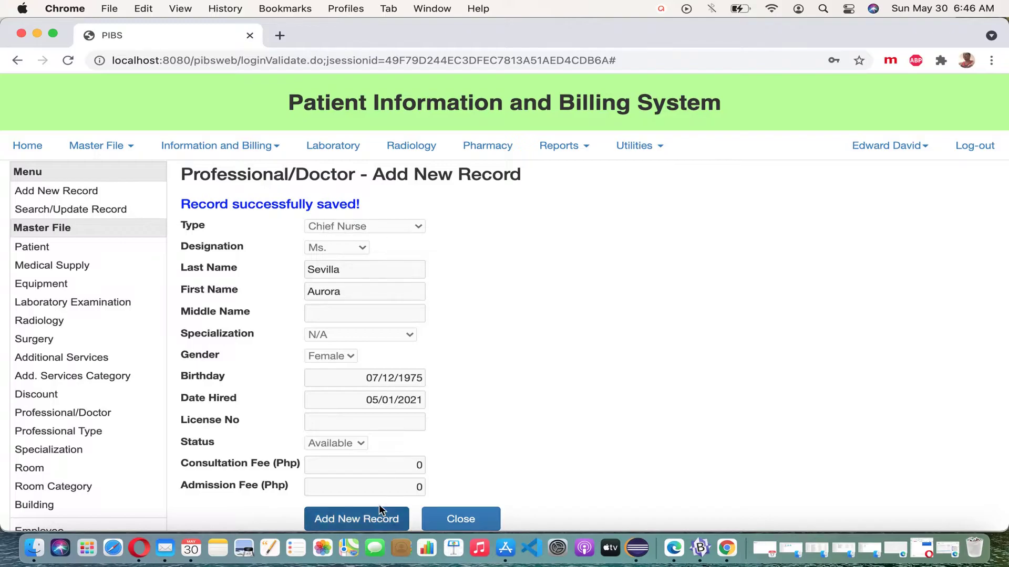
{"action": "left_click", "coordinate": [363, 517]}
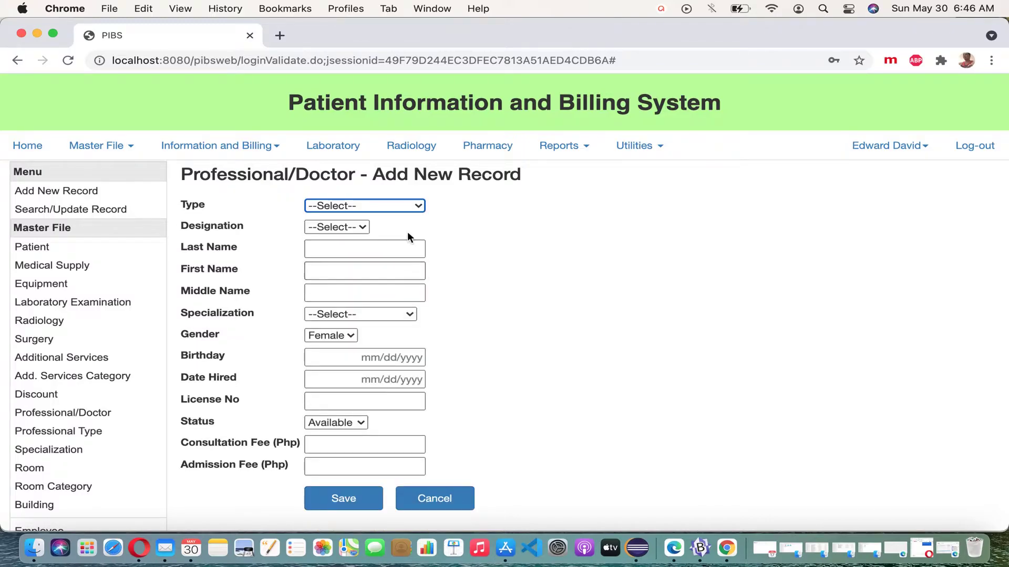
Set type Doctor and designation Dr., then enter the doctor's last and first names
{"action": "left_click", "coordinate": [418, 206]}
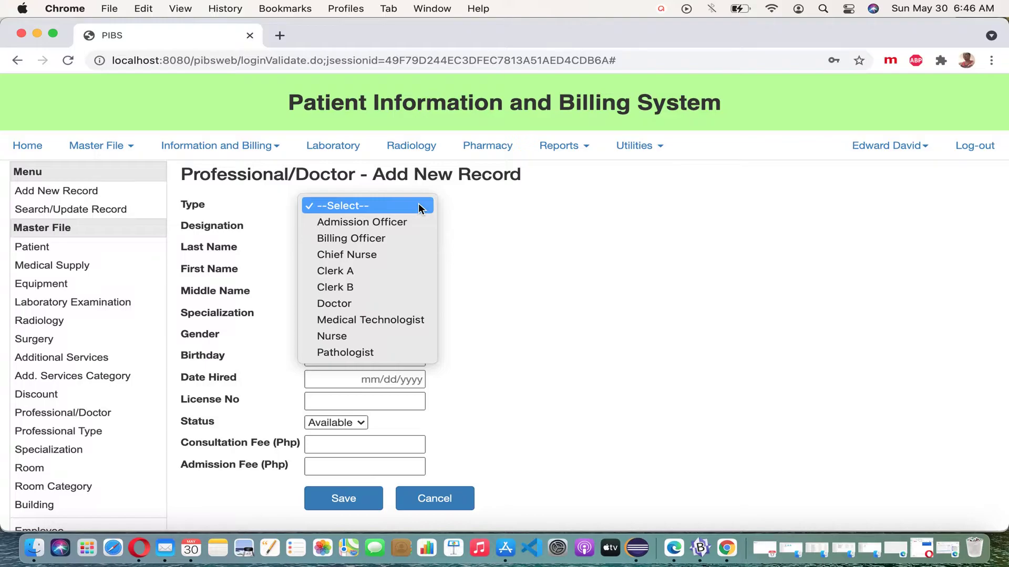
{"action": "left_click", "coordinate": [392, 303]}
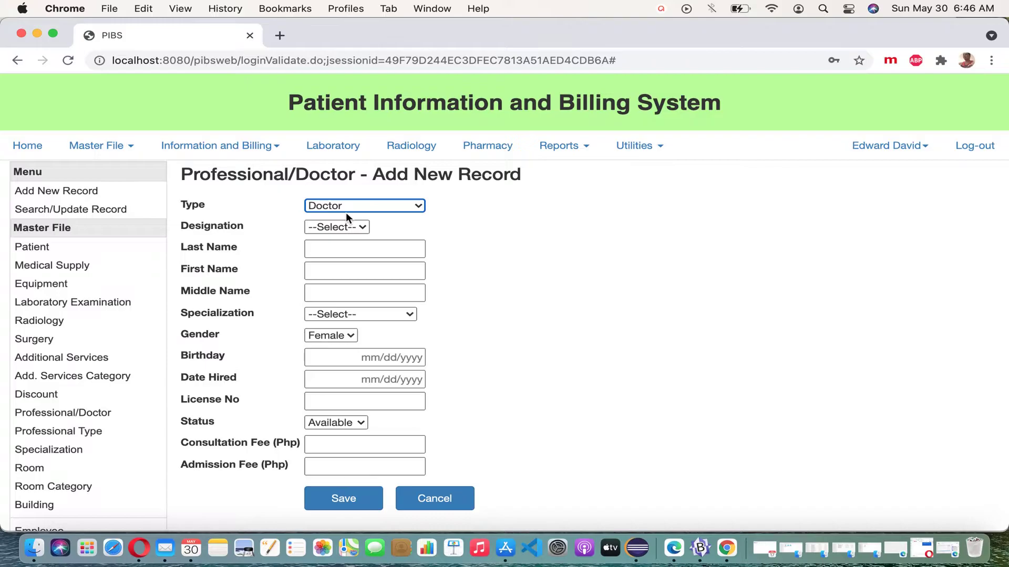
{"action": "left_click", "coordinate": [361, 229]}
{"action": "left_click", "coordinate": [361, 241]}
{"action": "left_click", "coordinate": [352, 251]}
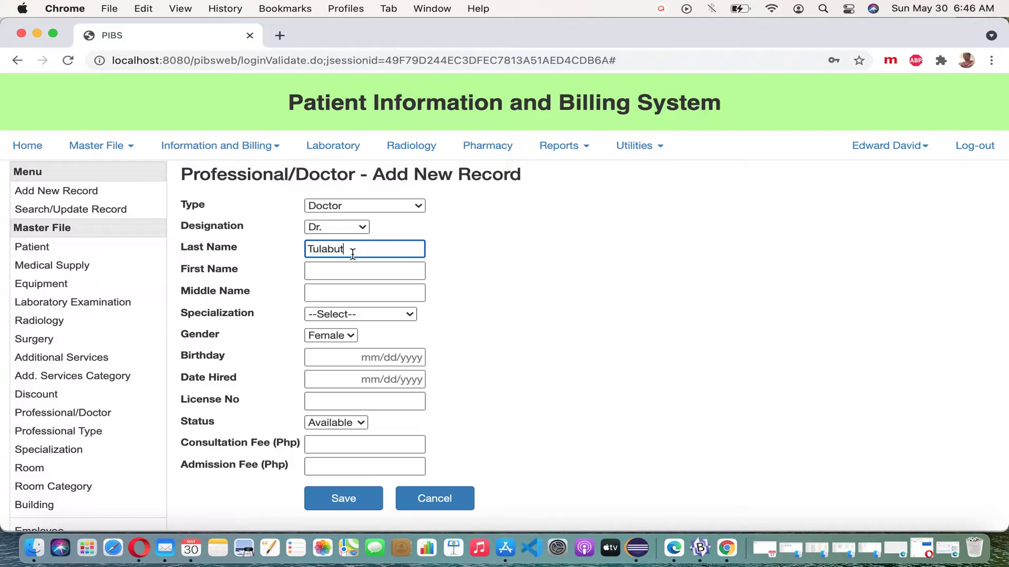
{"action": "key", "text": "Tab"}
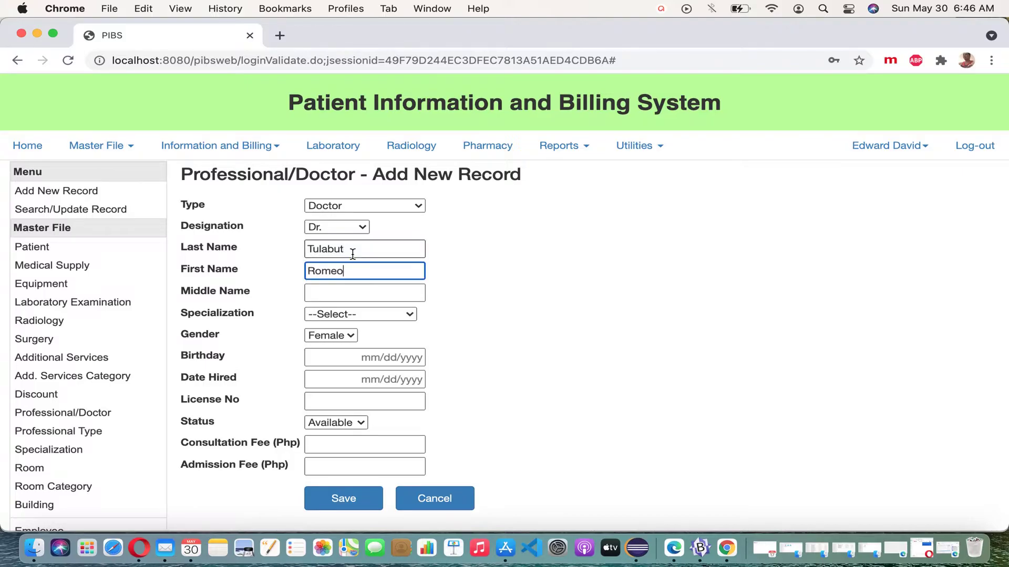
Set specialization Cardiologist, gender Male, fees 500 consultation and 700 admission, and save
{"action": "left_click", "coordinate": [413, 314]}
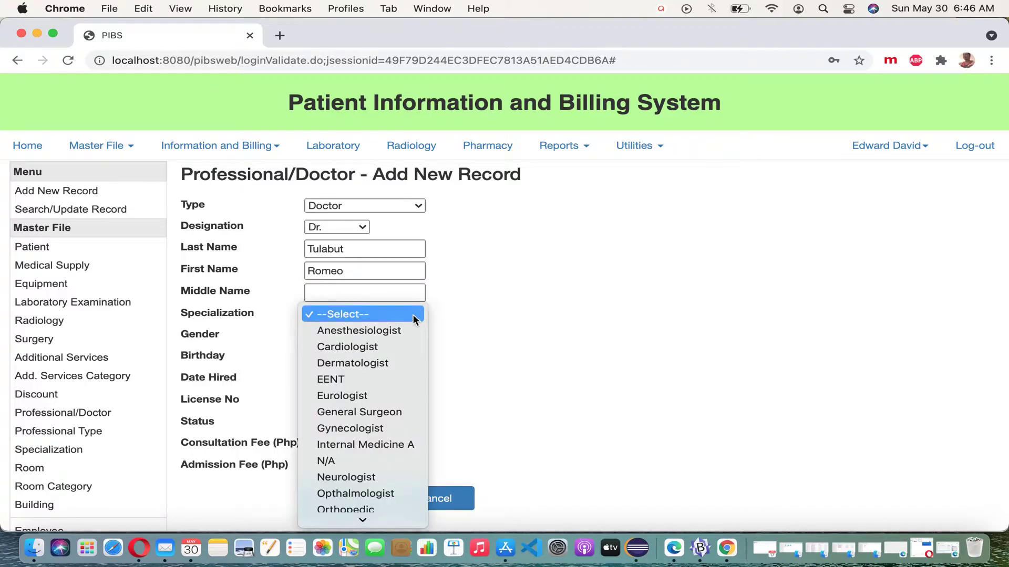
{"action": "left_click", "coordinate": [399, 348]}
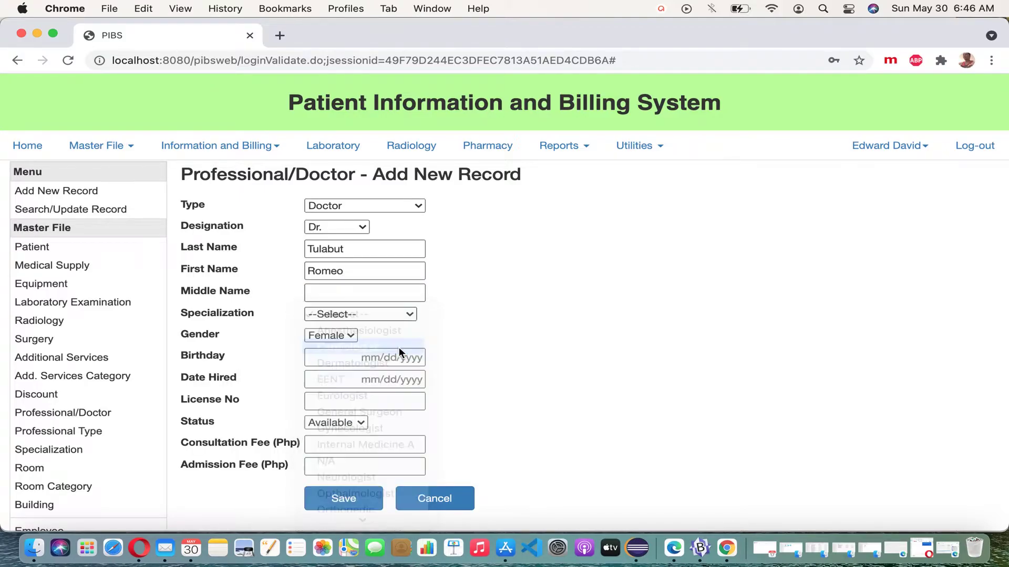
{"action": "left_click", "coordinate": [351, 336]}
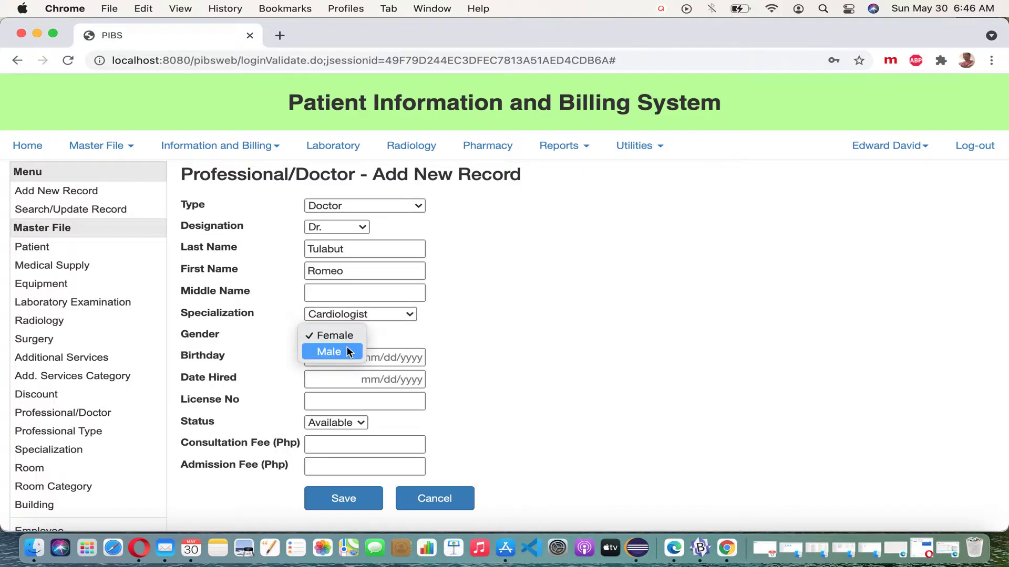
{"action": "left_click", "coordinate": [347, 353]}
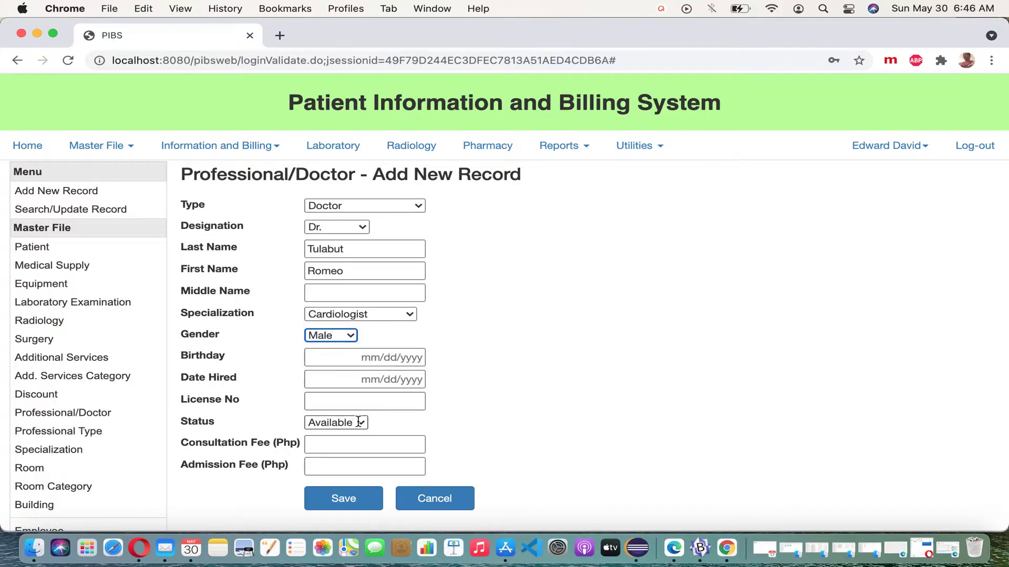
{"action": "left_click", "coordinate": [377, 443]}
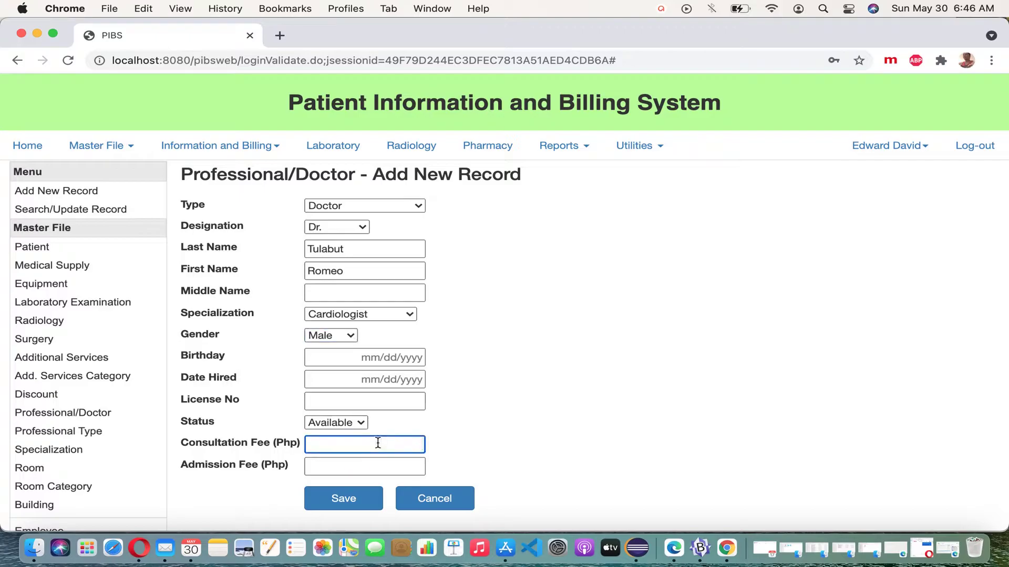
{"action": "type", "text": "500"}
{"action": "left_click", "coordinate": [418, 467]}
{"action": "type", "text": "700"}
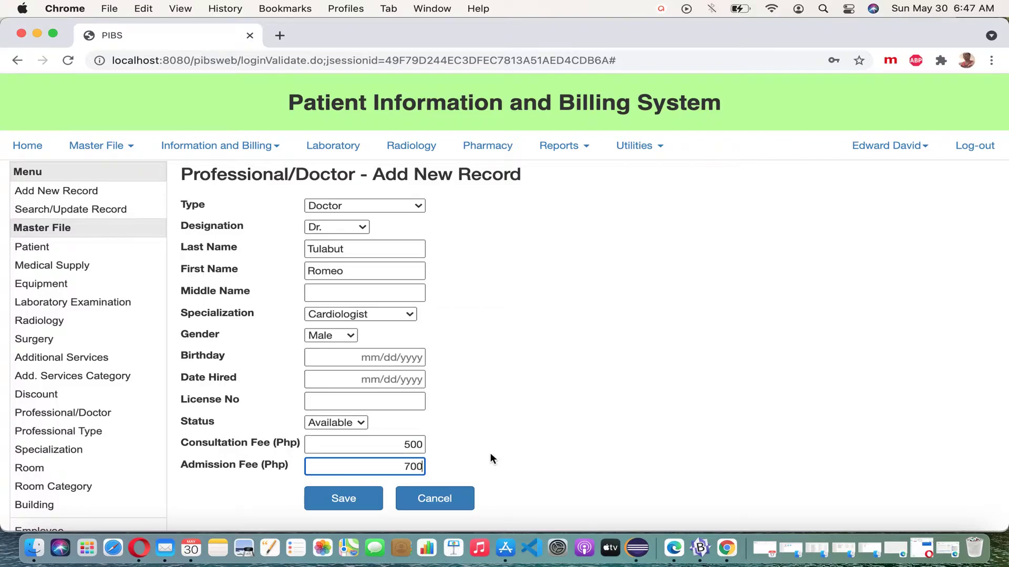
{"action": "left_click", "coordinate": [350, 498]}
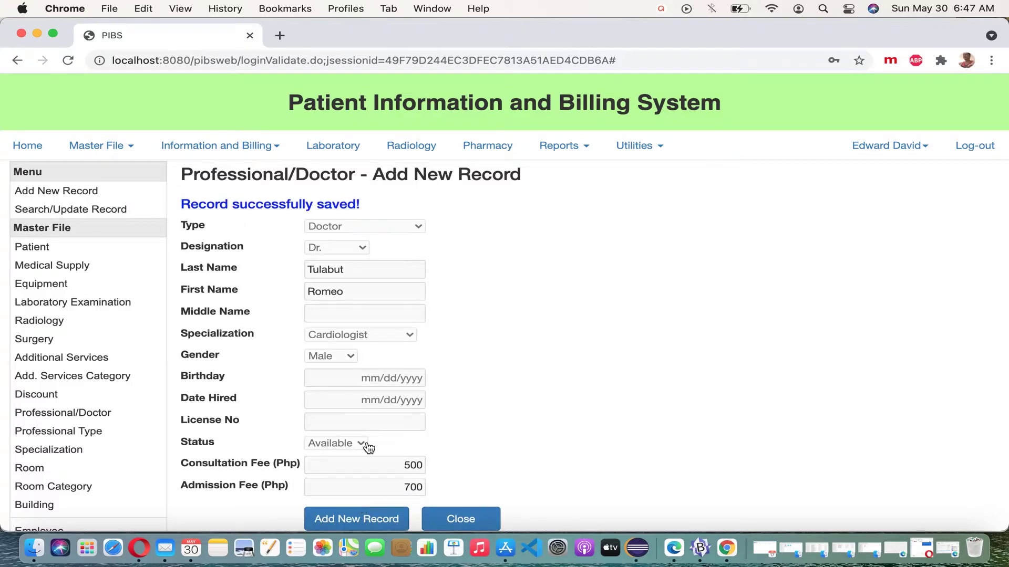
Start a new record with type Doctor, designation Dra., and the doctor's last and first names
{"action": "left_click", "coordinate": [360, 526]}
{"action": "left_click", "coordinate": [403, 206]}
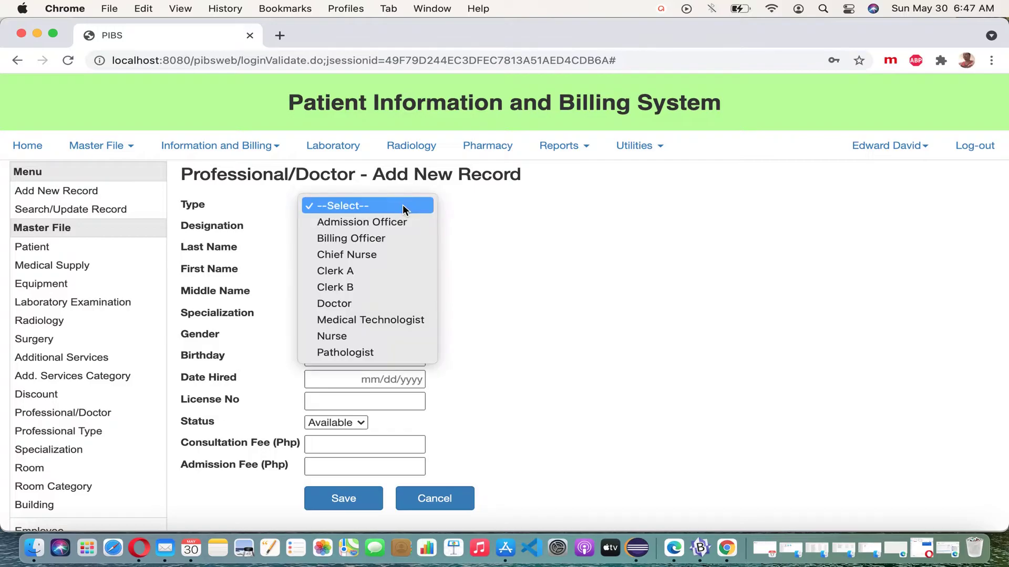
{"action": "left_click", "coordinate": [347, 309]}
{"action": "left_click", "coordinate": [357, 229]}
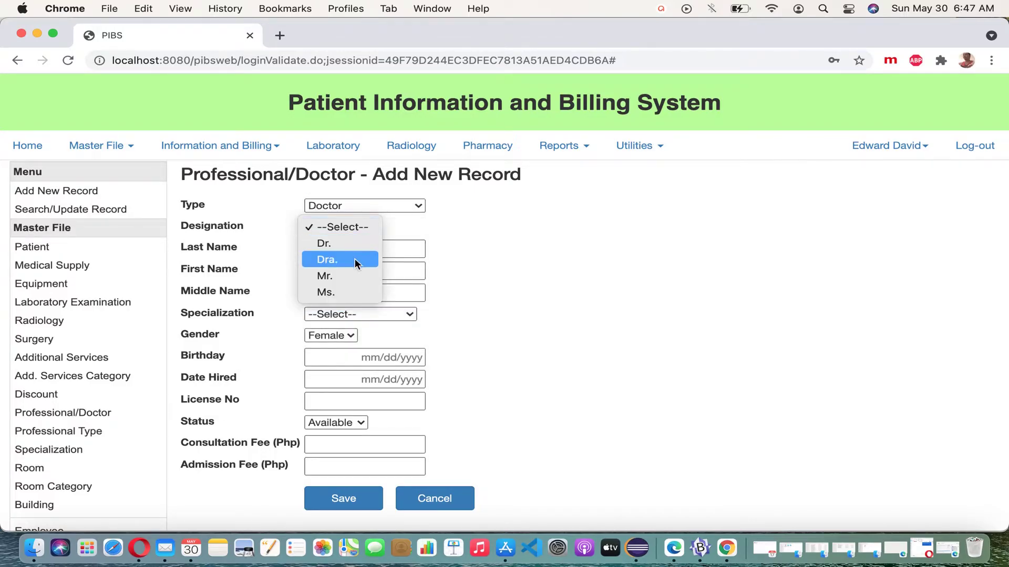
{"action": "left_click", "coordinate": [355, 260]}
{"action": "left_click", "coordinate": [363, 256]}
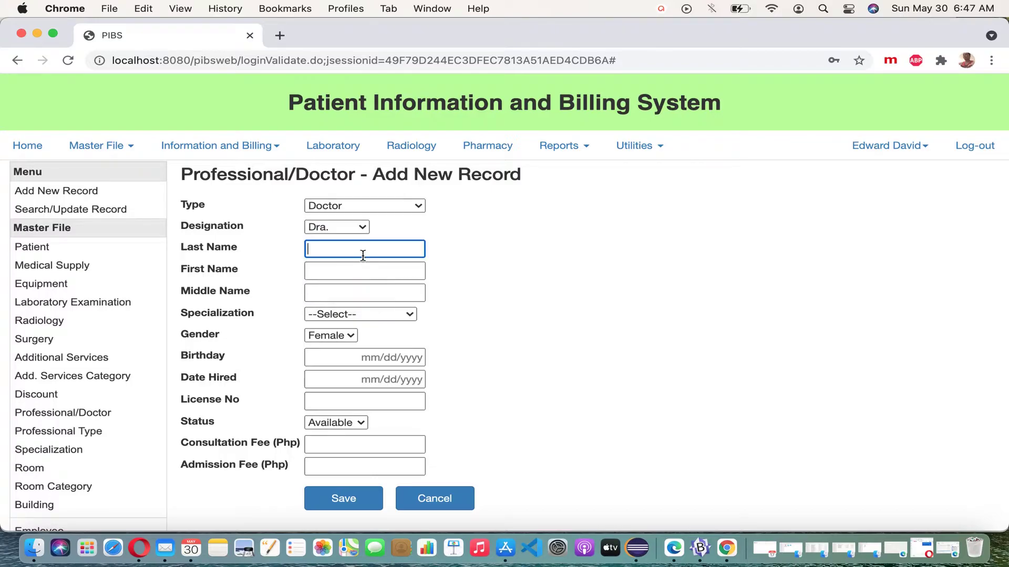
{"action": "left_click", "coordinate": [354, 278]}
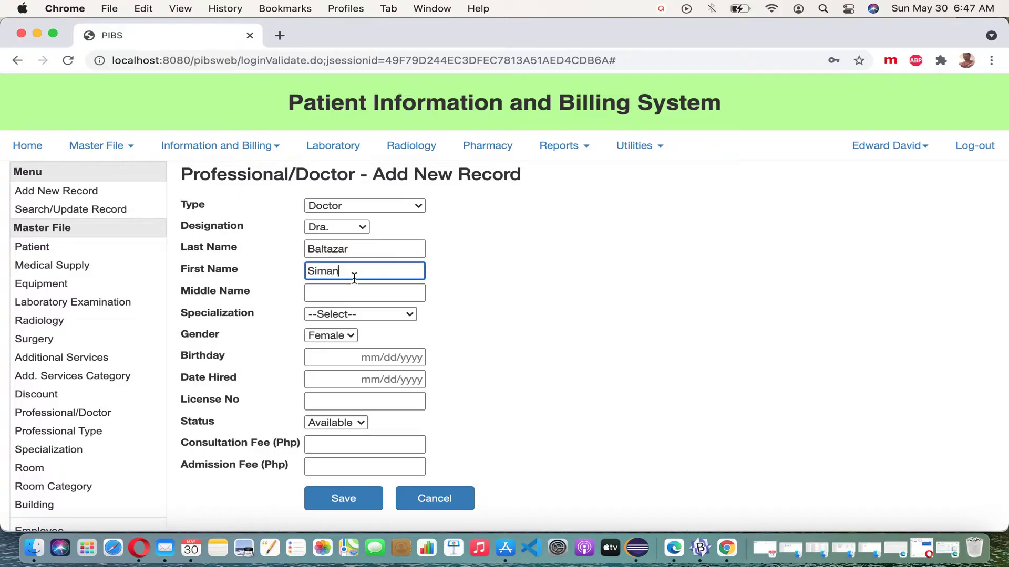
Set specialization Gynecologist, consultation fee 500 and admission fee 600, and save
{"action": "left_click", "coordinate": [401, 314]}
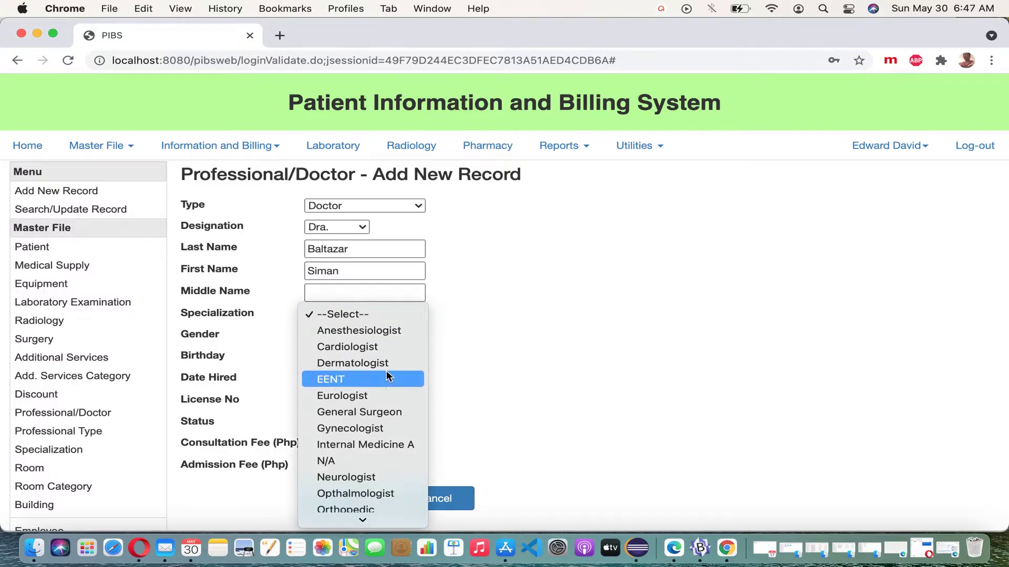
{"action": "left_click", "coordinate": [377, 427]}
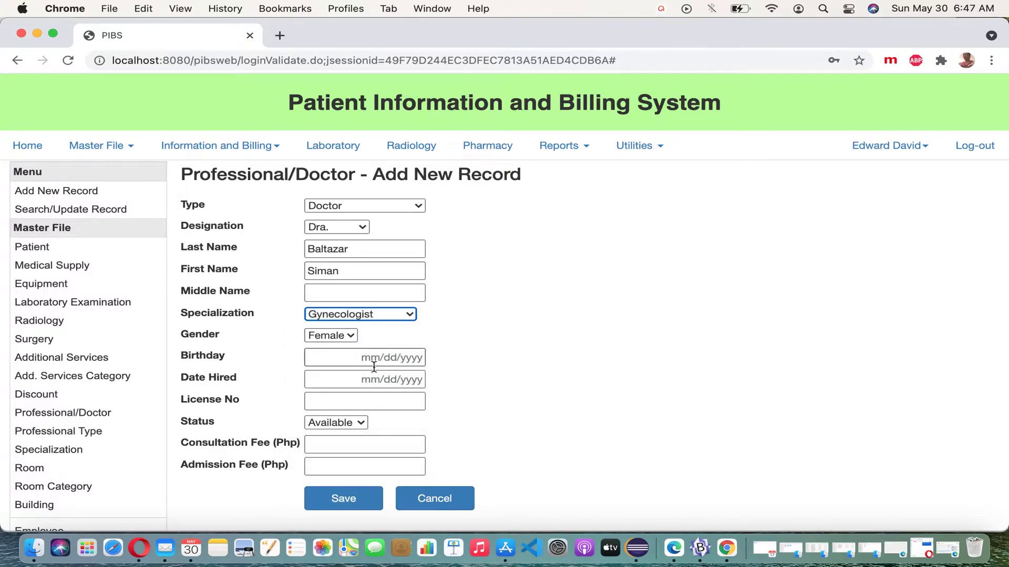
{"action": "left_click", "coordinate": [382, 442]}
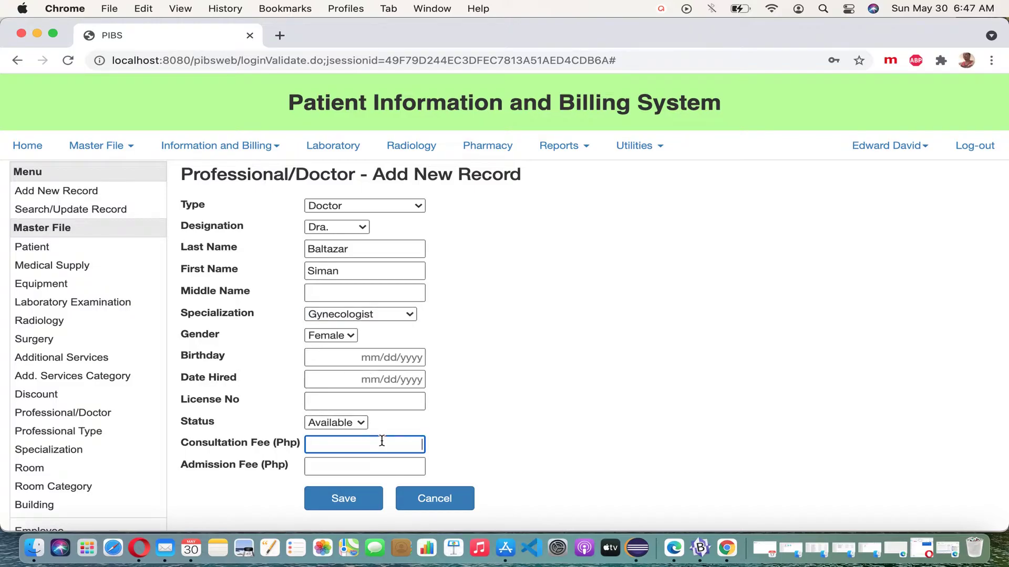
{"action": "type", "text": "500"}
{"action": "left_click", "coordinate": [407, 468]}
{"action": "type", "text": "600"}
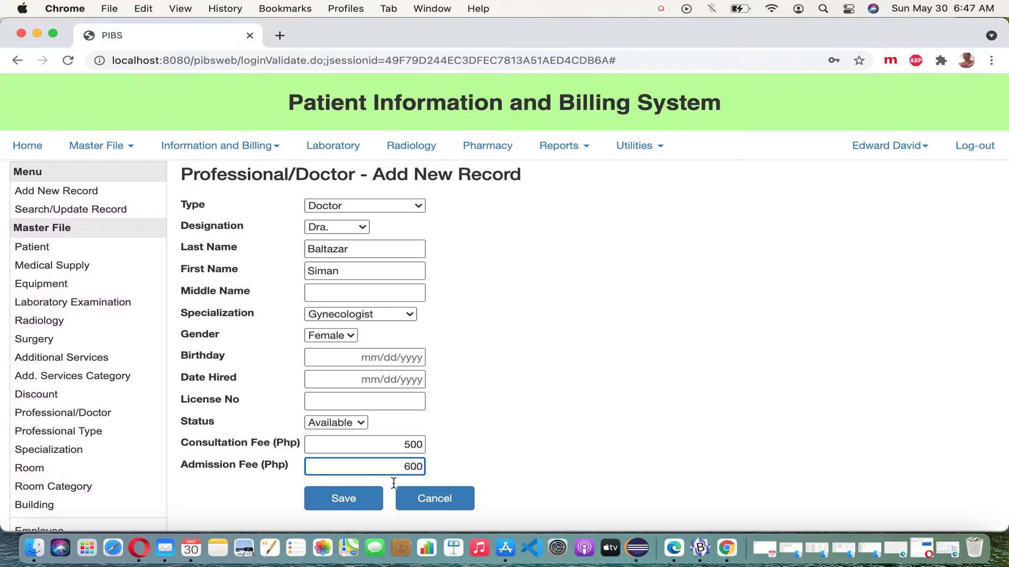
{"action": "left_click", "coordinate": [344, 501]}
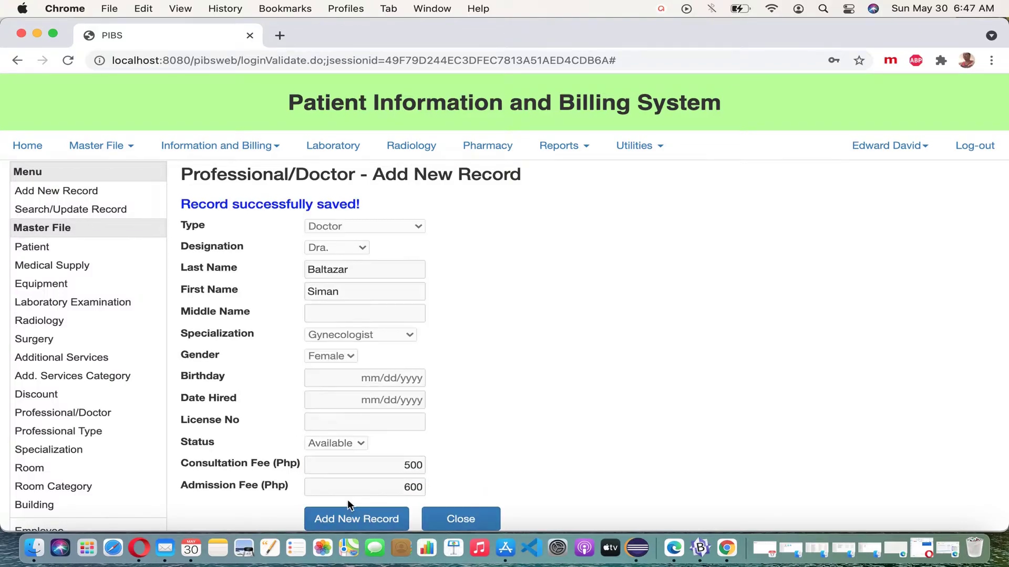
{"action": "scroll", "coordinate": [464, 415], "scroll_direction": "down", "scroll_amount": 1}
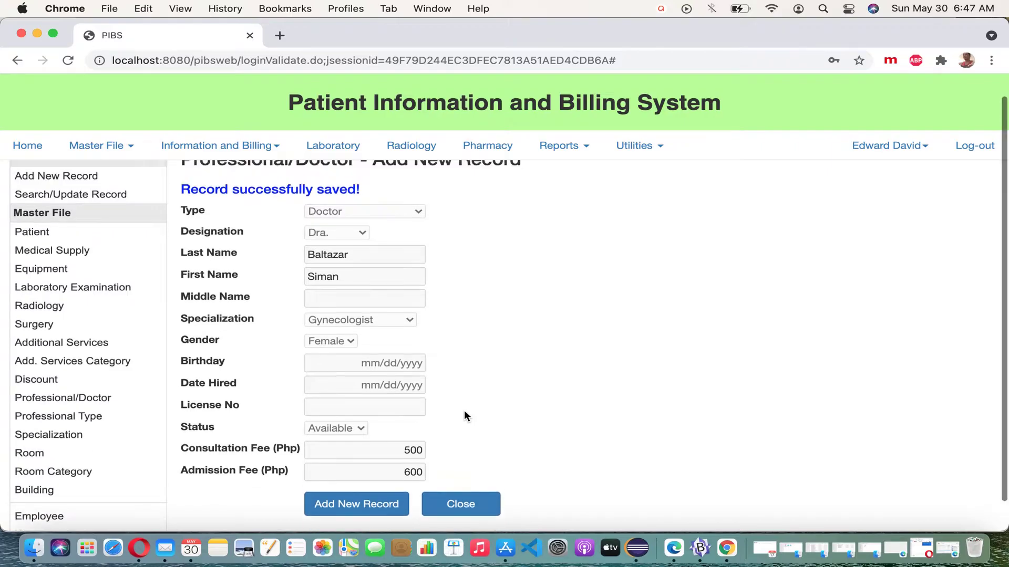
Close the form, list all five records, and search for the Admission Officer by first name
{"action": "left_click", "coordinate": [469, 520]}
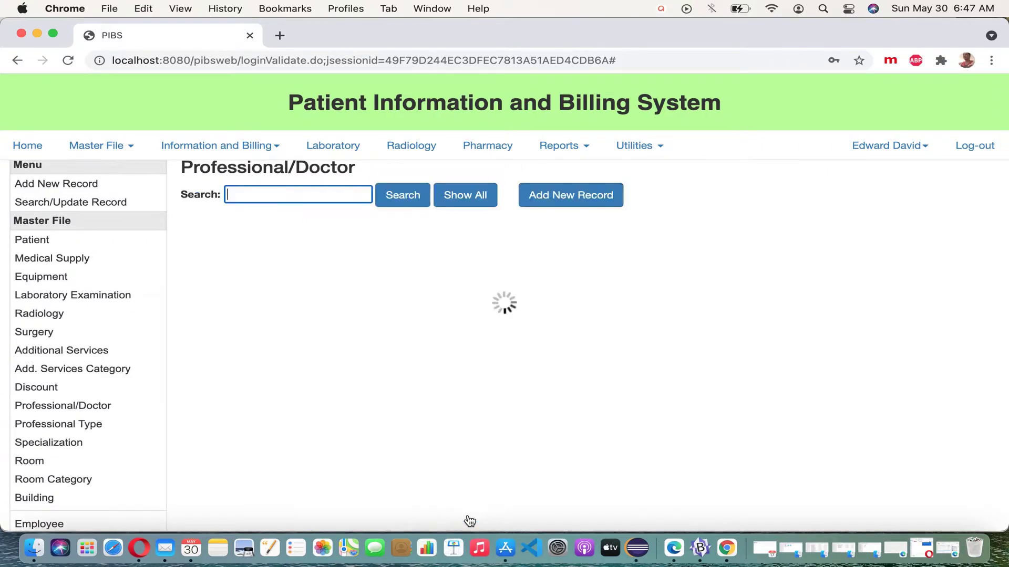
{"action": "scroll", "coordinate": [473, 241], "scroll_direction": "up", "scroll_amount": 1}
{"action": "left_click", "coordinate": [484, 220]}
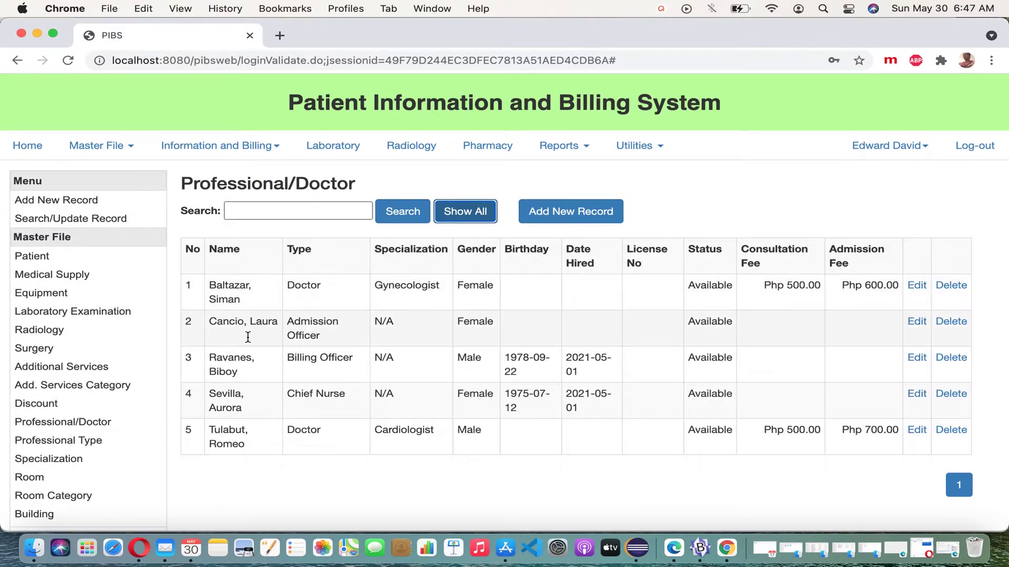
{"action": "left_click", "coordinate": [296, 213]}
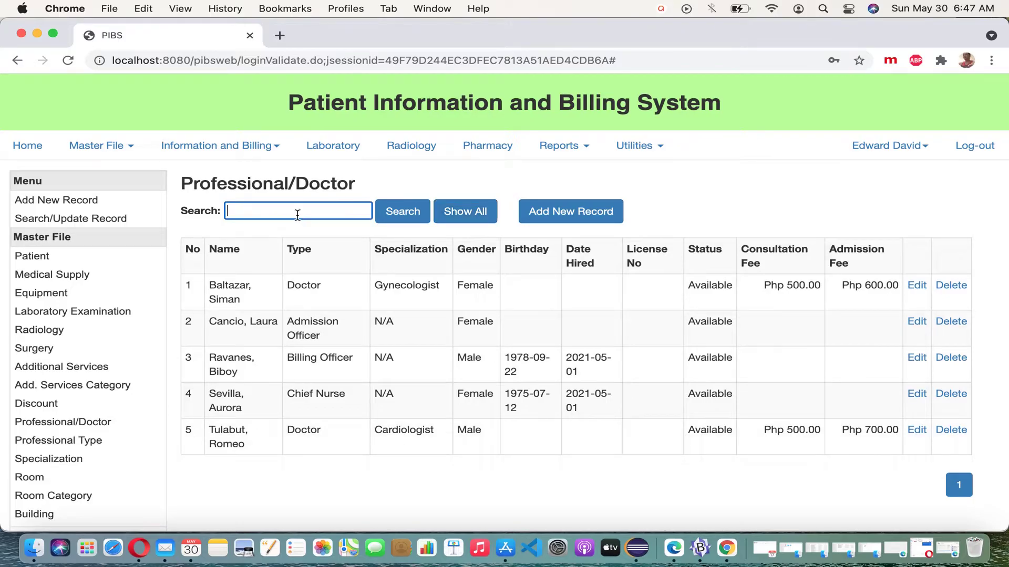
{"action": "type", "text": "laura"}
{"action": "left_click", "coordinate": [403, 215]}
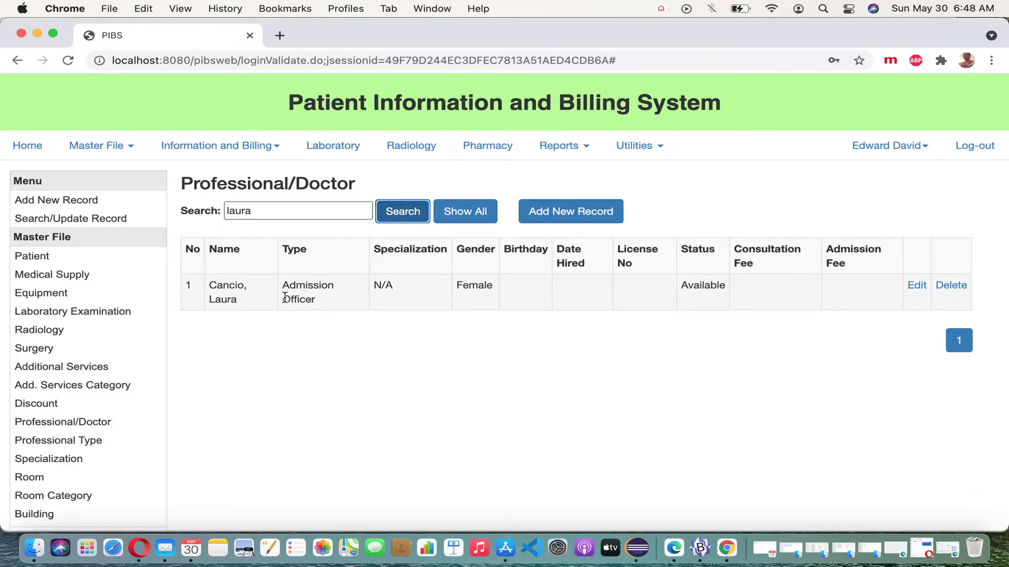
Search for the gynecologist by last name, show all again, then search the billing officer's first name
{"action": "left_click", "coordinate": [307, 214]}
{"action": "key", "text": "BackSpace"}
{"action": "key", "text": "BackSpace"}
{"action": "key", "text": "BackSpace"}
{"action": "type", "text": "balta"}
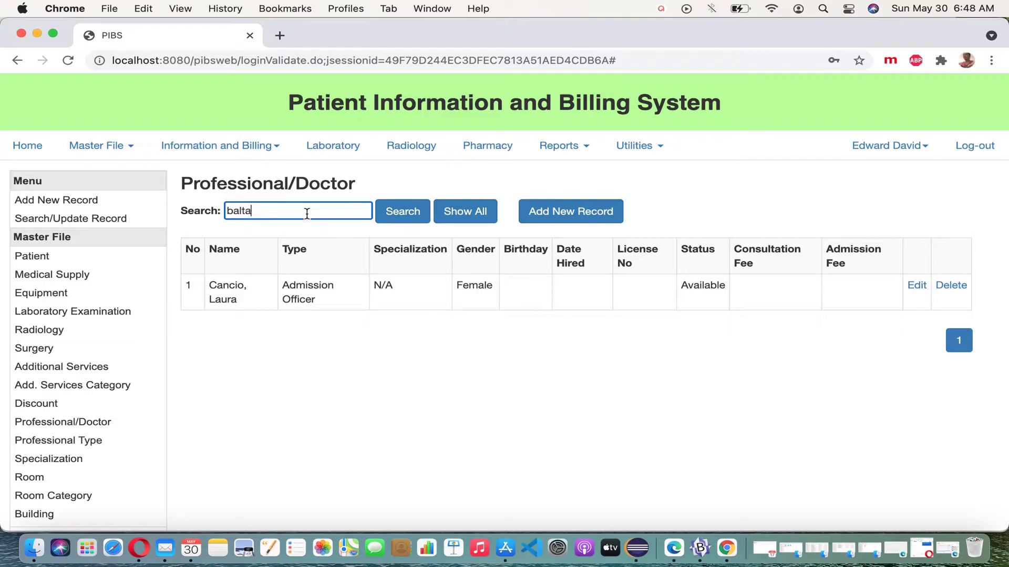
{"action": "left_click", "coordinate": [404, 220]}
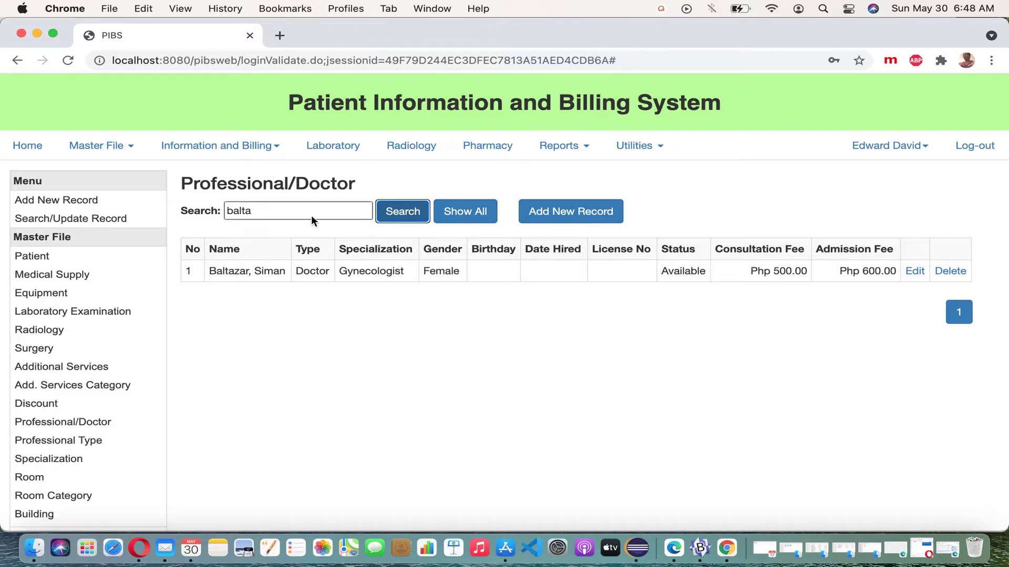
{"action": "left_click", "coordinate": [465, 212]}
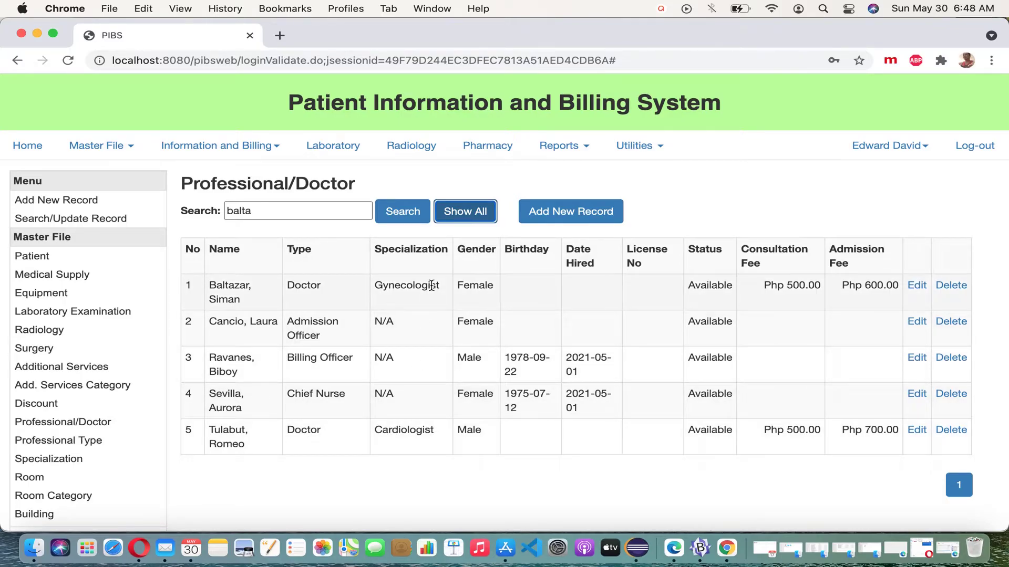
{"action": "left_click_drag", "start_coordinate": [304, 214], "coordinate": [197, 210]}
{"action": "type", "text": "biboy"}
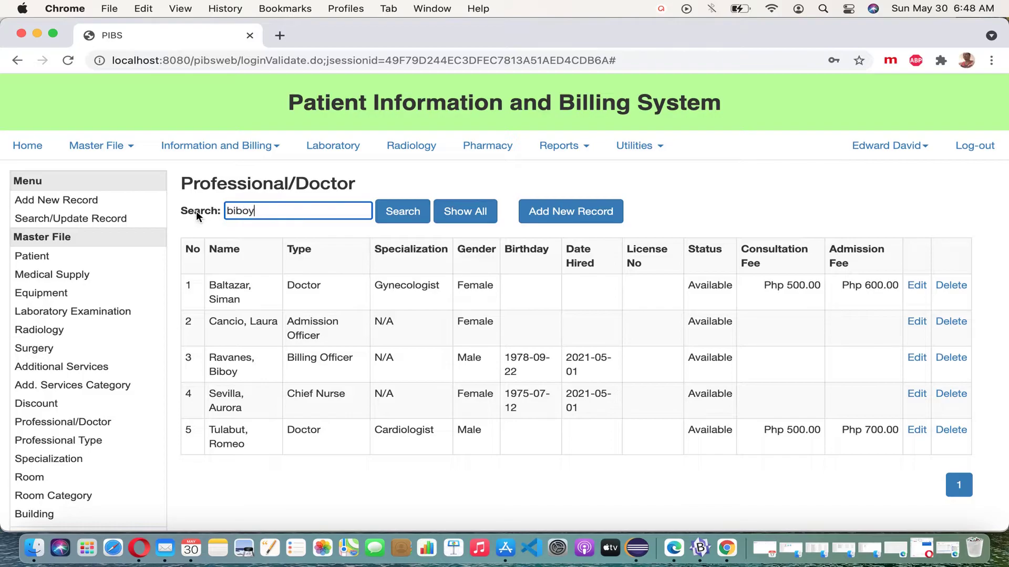
{"action": "left_click", "coordinate": [402, 212]}
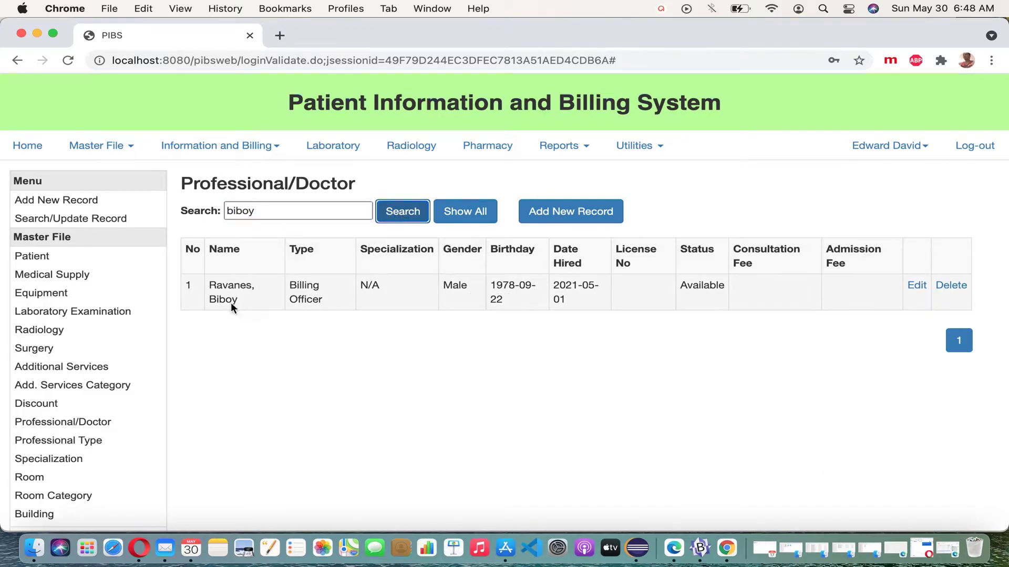
Edit the Billing Officer record to add the middle name and submit the update
{"action": "left_click", "coordinate": [924, 294]}
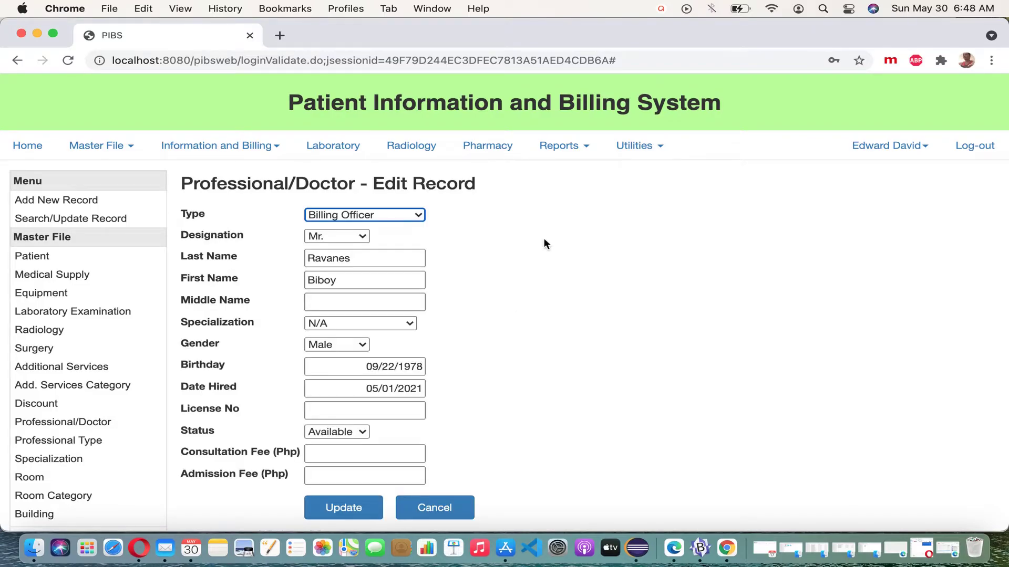
{"action": "left_click", "coordinate": [383, 304]}
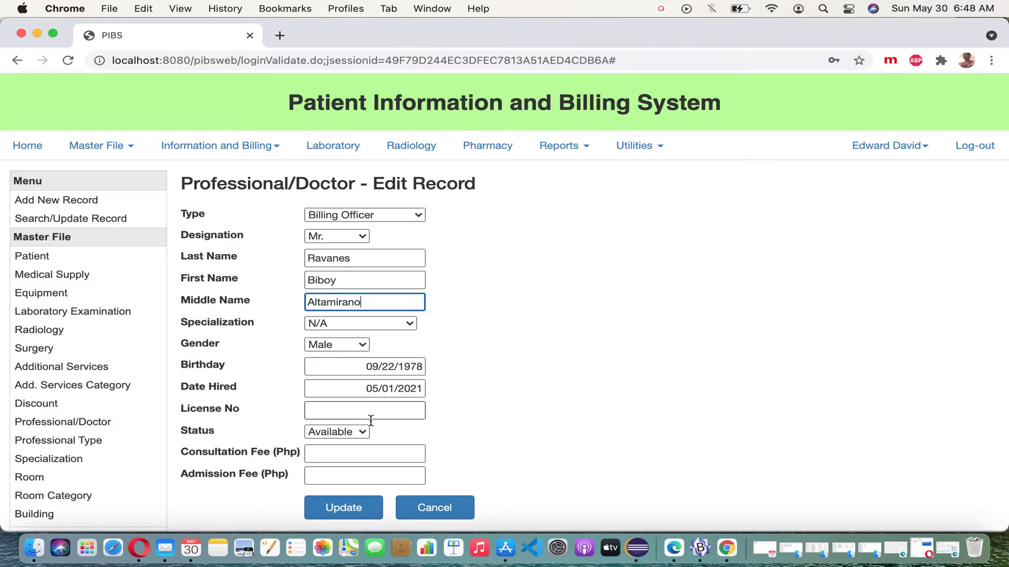
{"action": "left_click", "coordinate": [348, 507]}
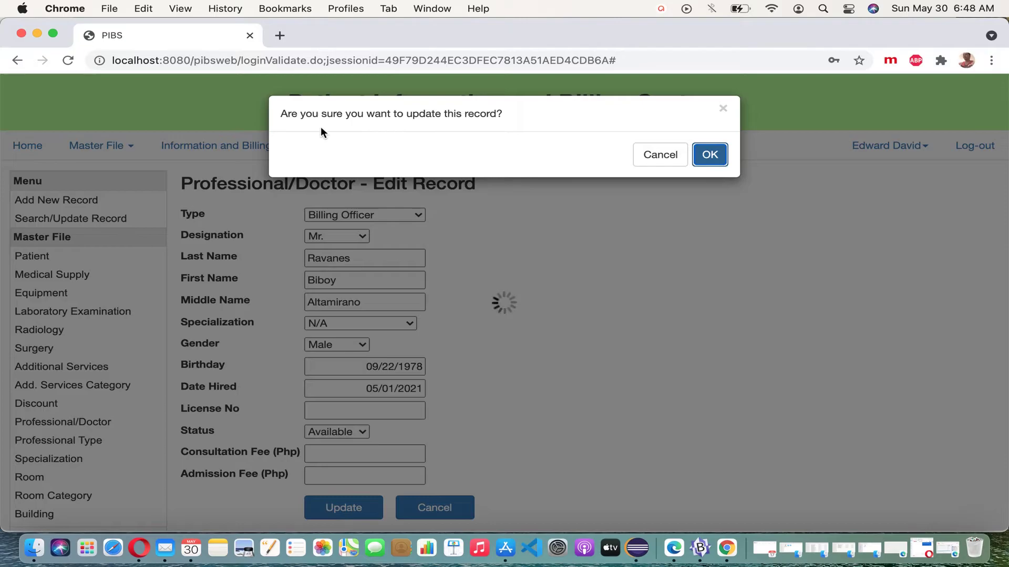
{"action": "left_click", "coordinate": [710, 156]}
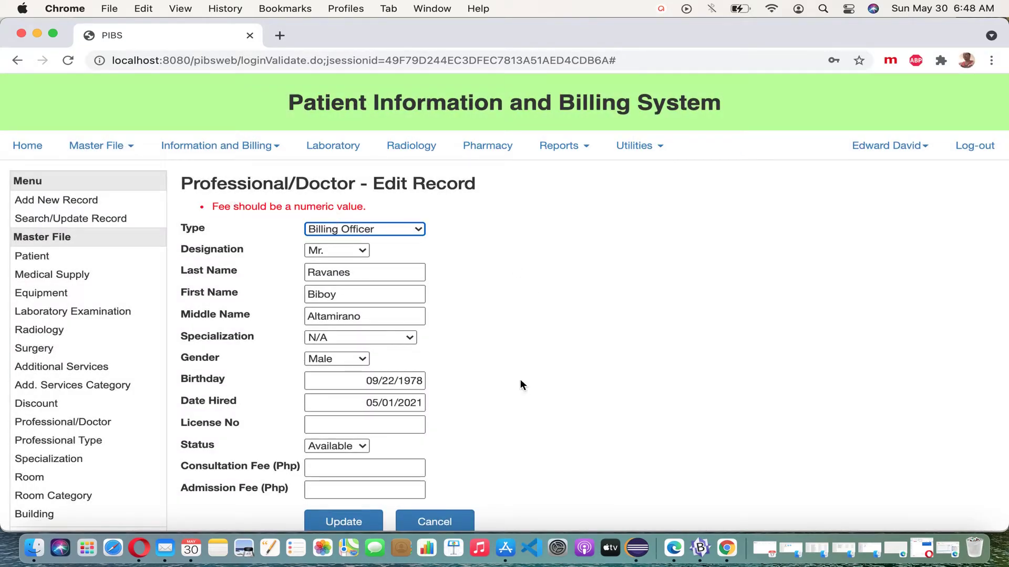
Set consultation and admission fees to 0, update the record, and close the edit form
{"action": "scroll", "coordinate": [519, 379], "scroll_direction": "down", "scroll_amount": 1}
{"action": "left_click", "coordinate": [403, 449]}
{"action": "type", "text": "0"}
{"action": "left_click", "coordinate": [405, 473]}
{"action": "type", "text": "0"}
{"action": "left_click", "coordinate": [343, 500]}
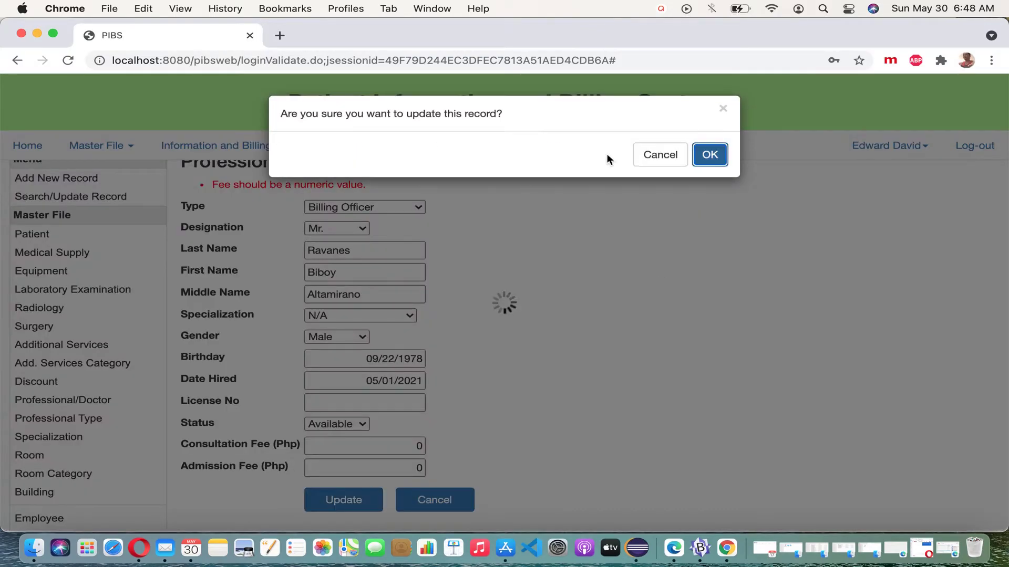
{"action": "left_click", "coordinate": [715, 166]}
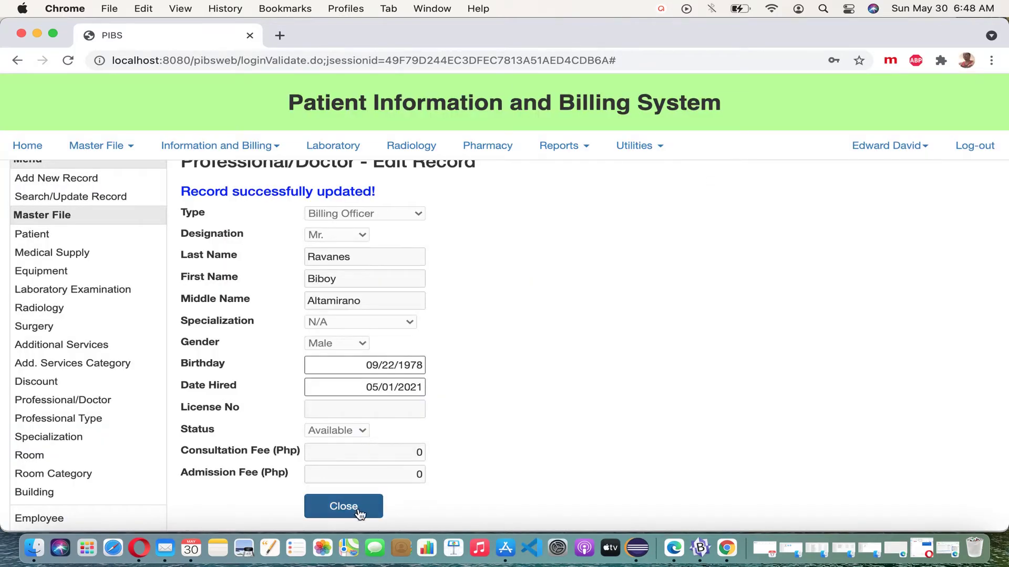
{"action": "double_click", "coordinate": [347, 301]}
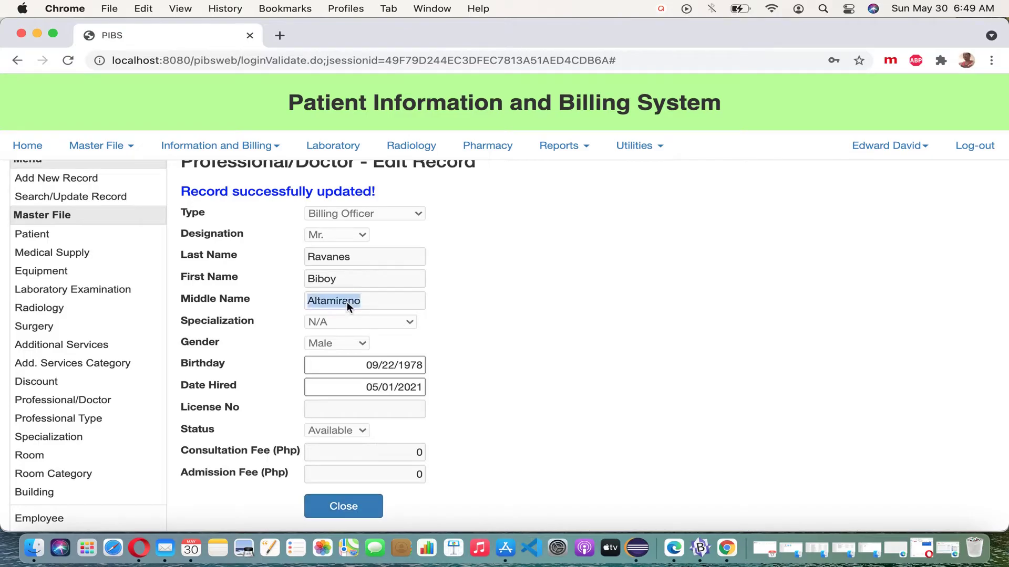
{"action": "left_click", "coordinate": [354, 505]}
Search the staff list by the doctor's nickname, then list all five records again
{"action": "scroll", "coordinate": [350, 281], "scroll_direction": "up", "scroll_amount": 1}
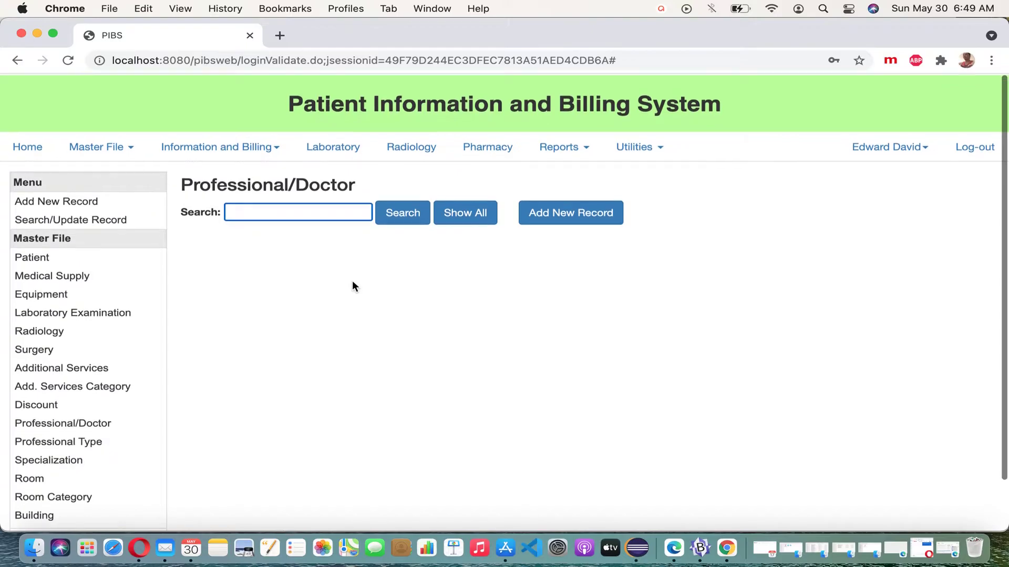
{"action": "type", "text": "biboy"}
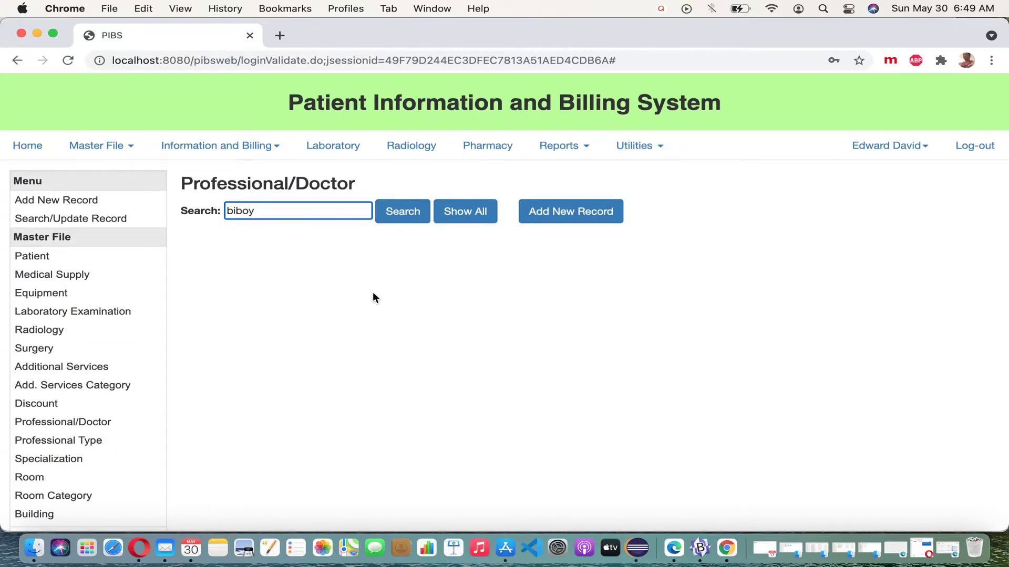
{"action": "left_click", "coordinate": [402, 221]}
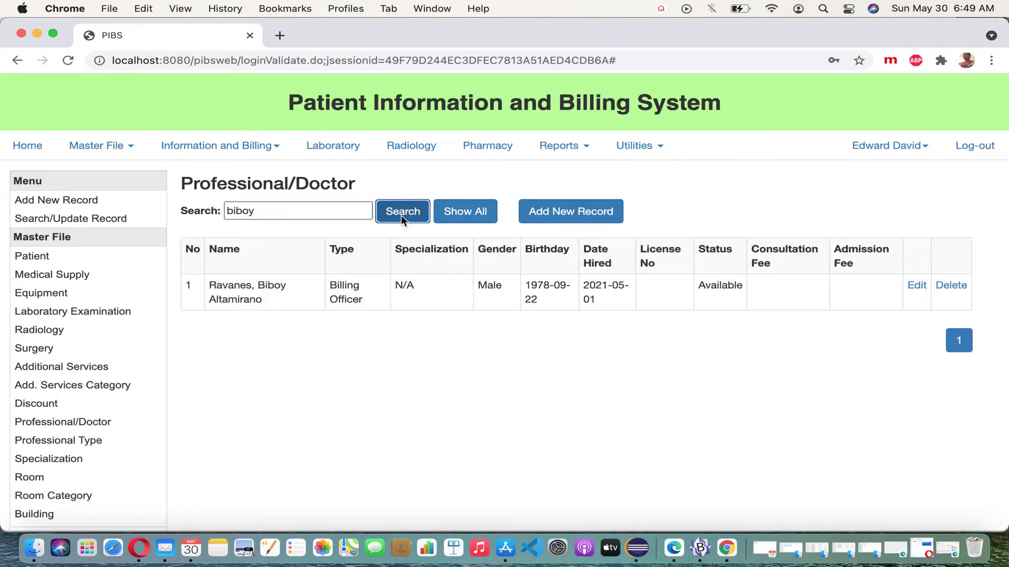
{"action": "double_click", "coordinate": [259, 300]}
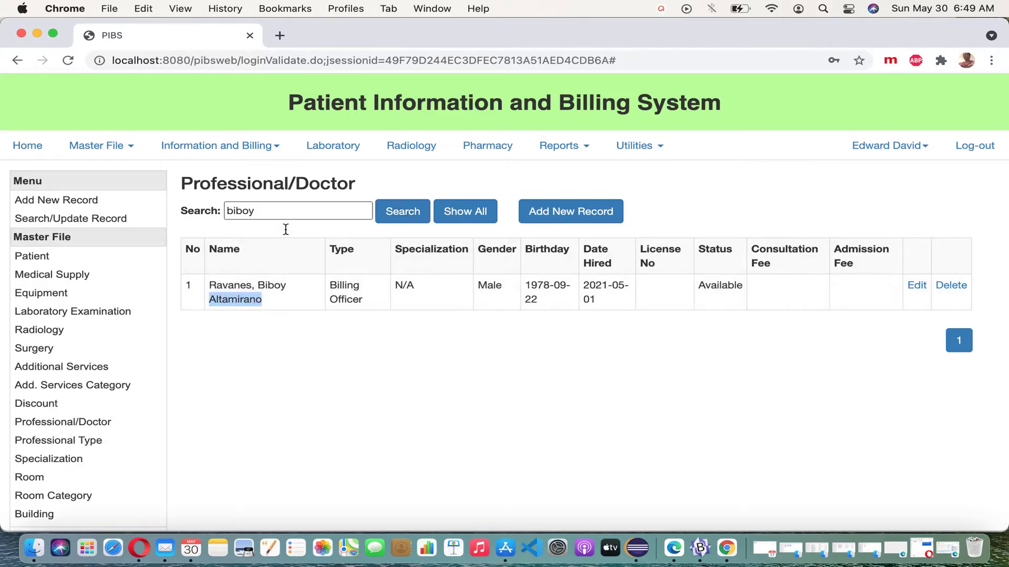
{"action": "left_click", "coordinate": [454, 211]}
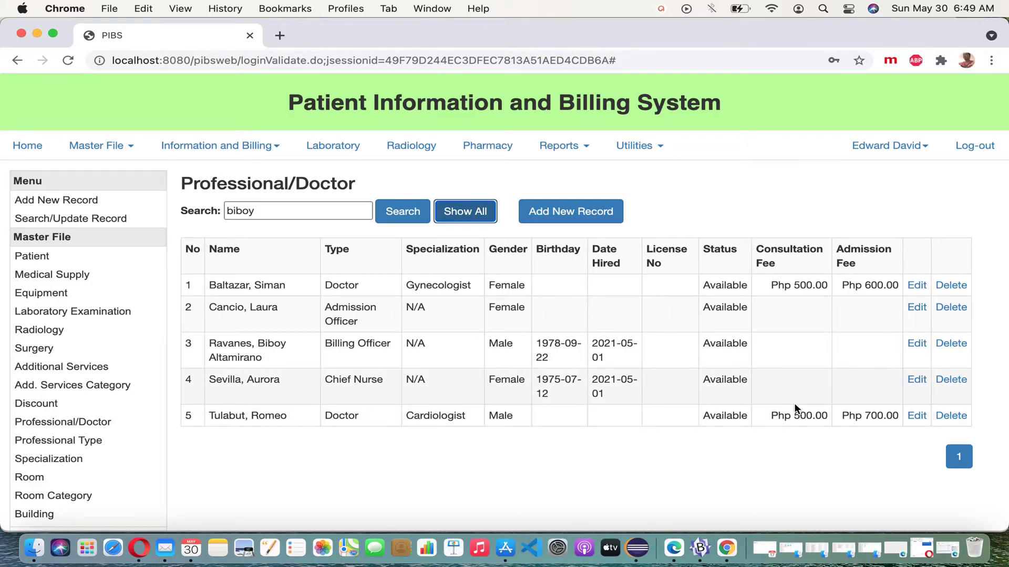
Search by the doctor's first name, fixing the typo, and open the Cardiologist's record for editing
{"action": "double_click", "coordinate": [242, 211]}
{"action": "type", "text": "tomeo"}
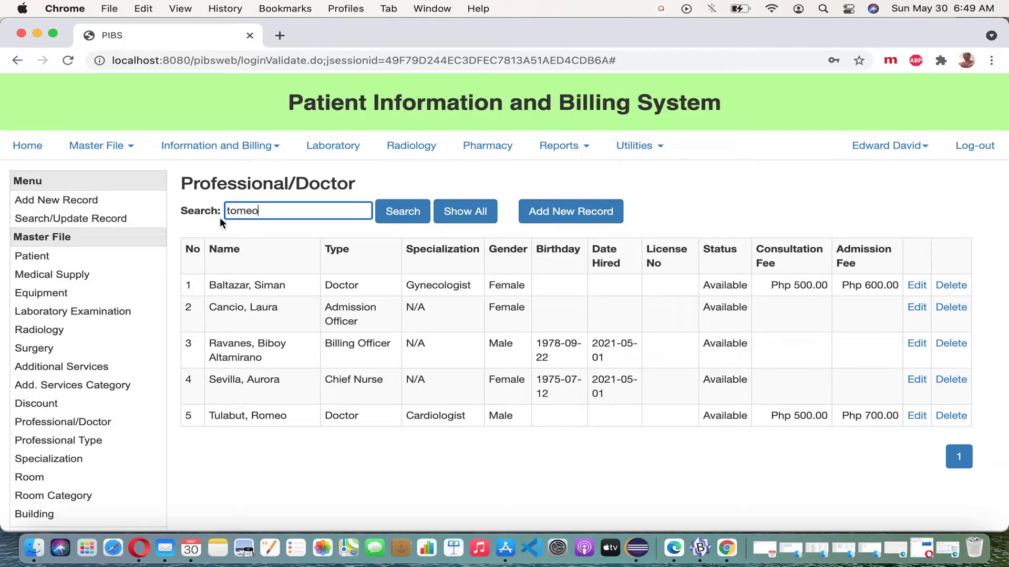
{"action": "left_click", "coordinate": [230, 212]}
{"action": "key", "text": "BackSpace"}
{"action": "type", "text": "r"}
{"action": "left_click", "coordinate": [401, 215]}
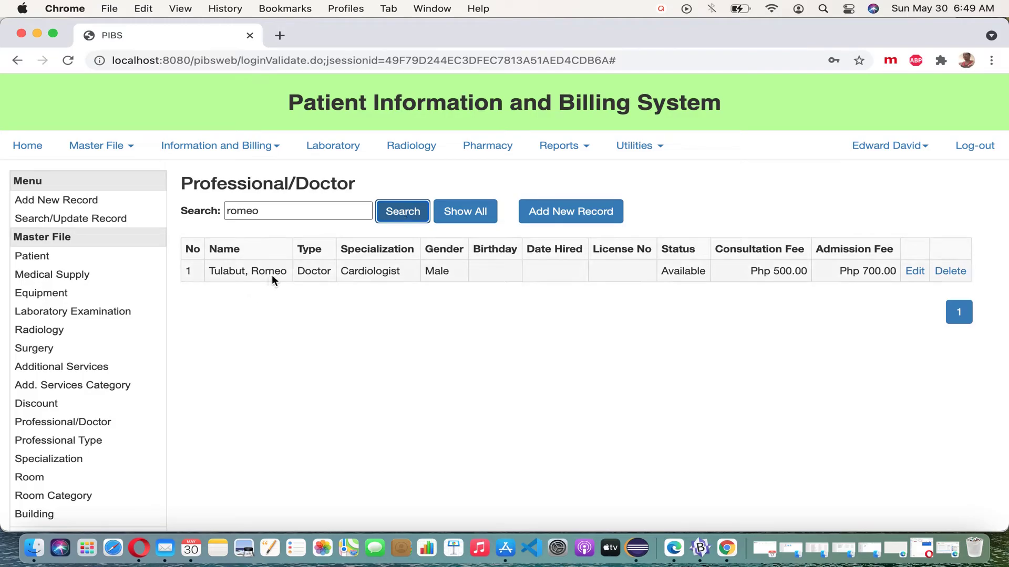
{"action": "double_click", "coordinate": [378, 280]}
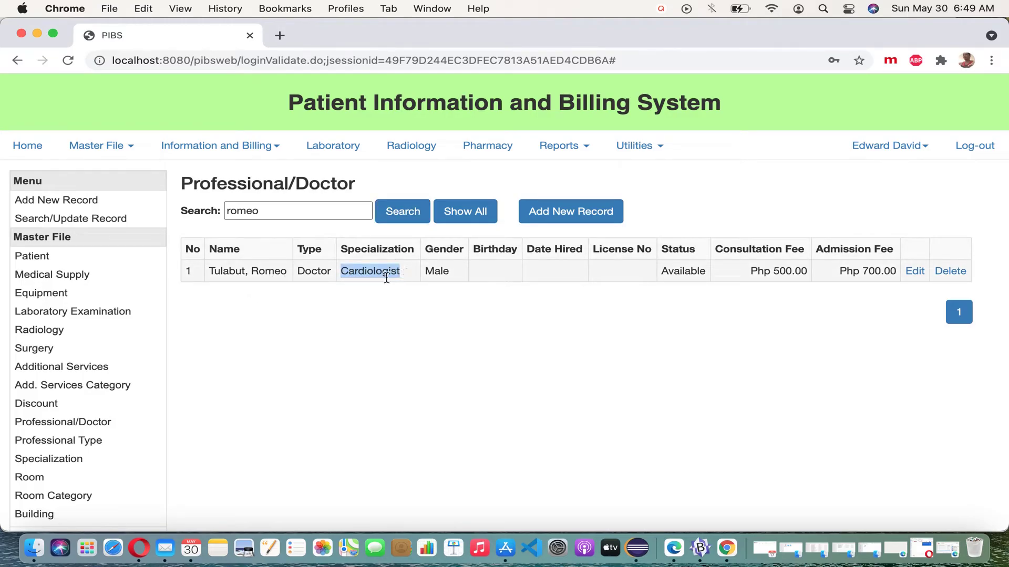
{"action": "left_click", "coordinate": [916, 274]}
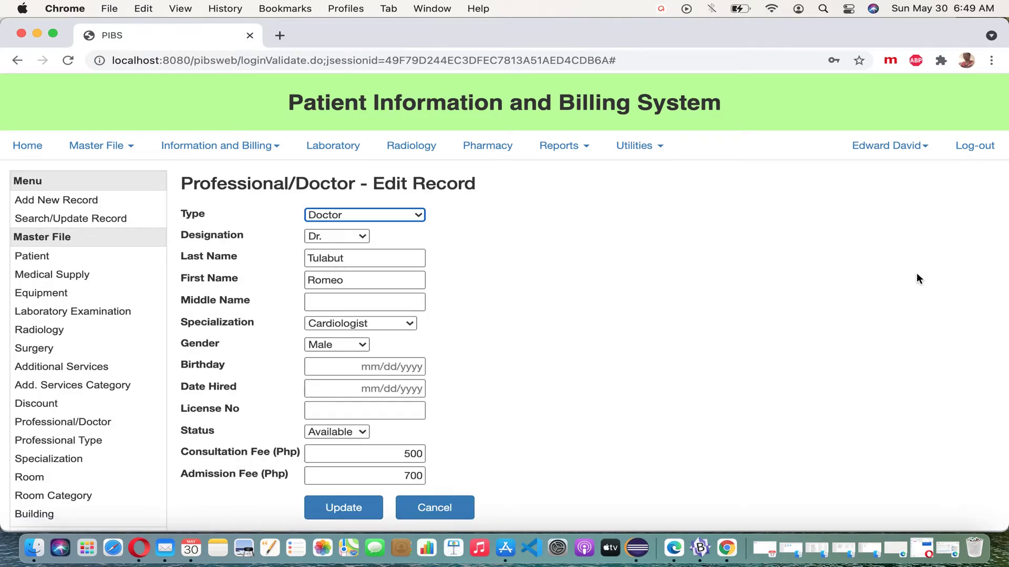
Change the doctor's specialization from Cardiologist to General Surgeon, confirm the update, and close the form
{"action": "left_click", "coordinate": [371, 324]}
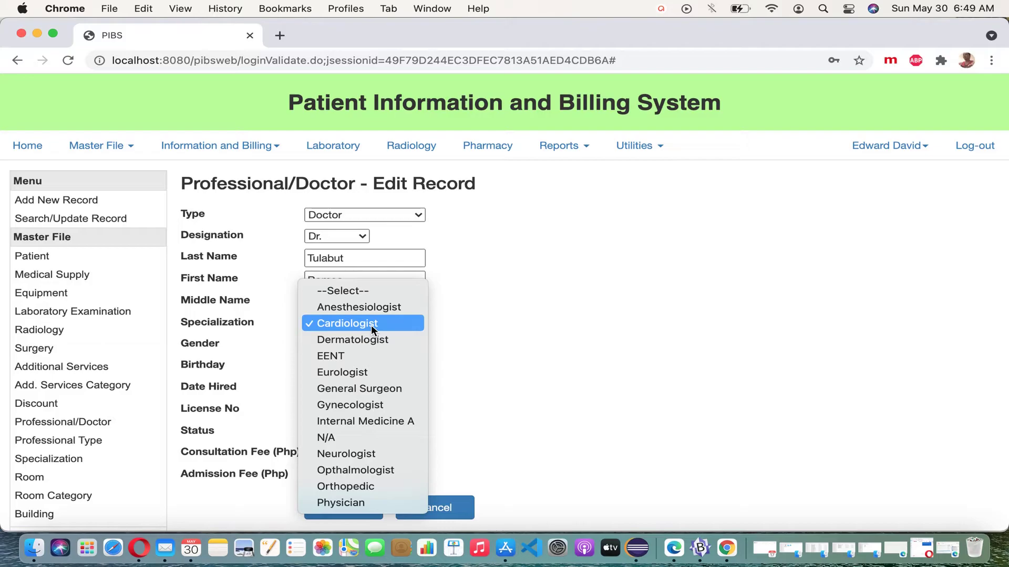
{"action": "left_click", "coordinate": [382, 389]}
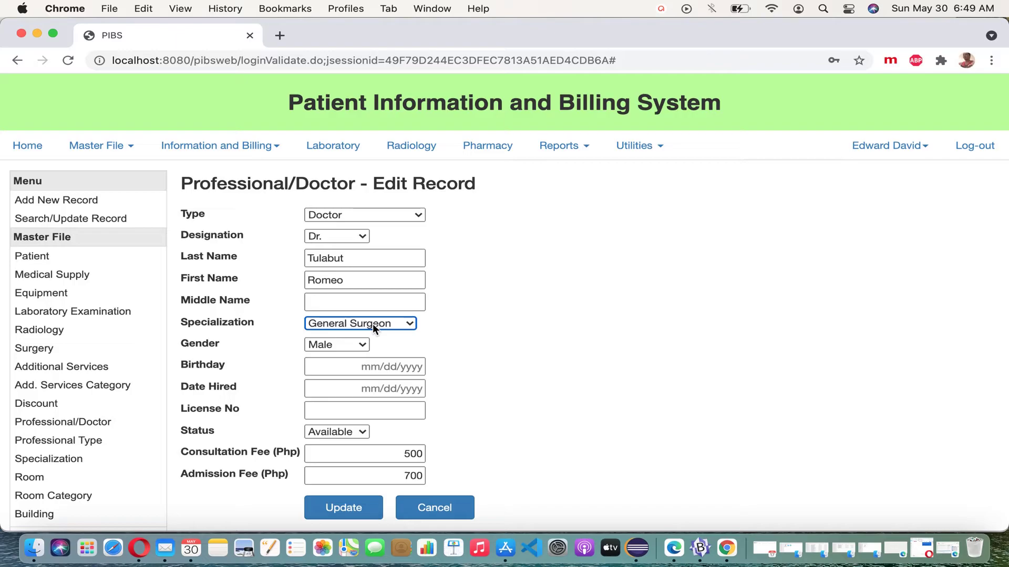
{"action": "left_click", "coordinate": [358, 513]}
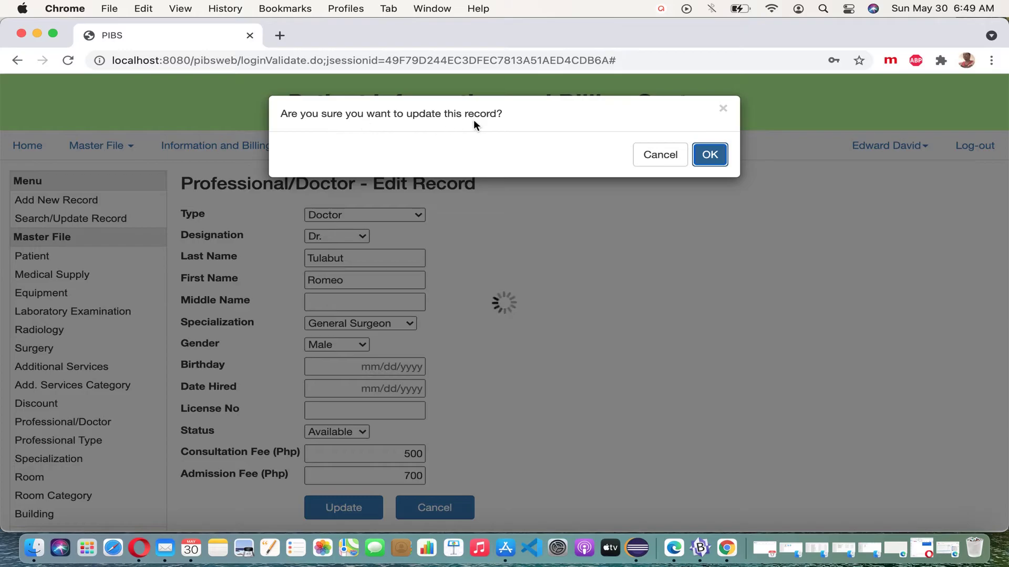
{"action": "left_click", "coordinate": [721, 159]}
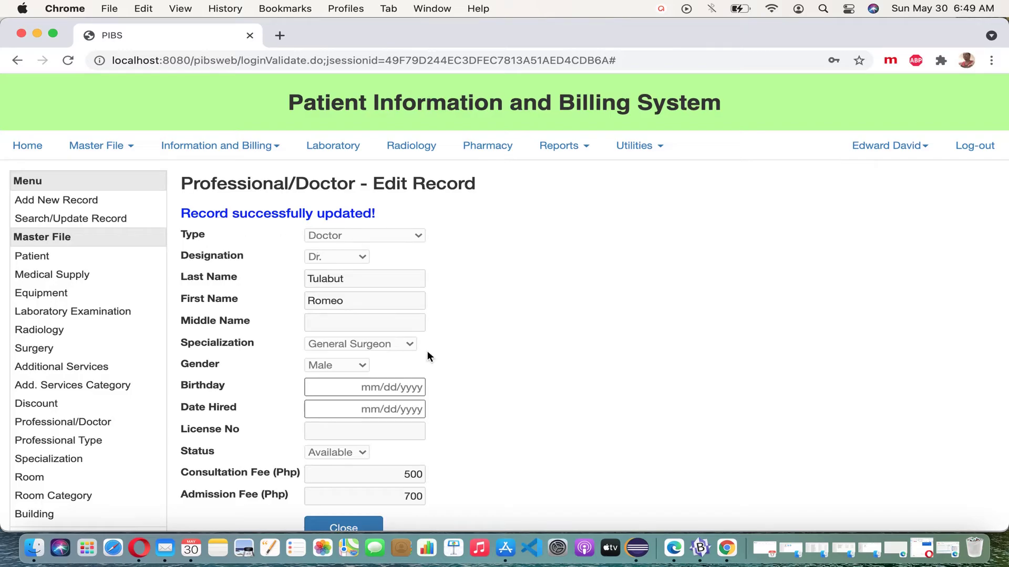
{"action": "scroll", "coordinate": [427, 351], "scroll_direction": "down", "scroll_amount": 2}
{"action": "left_click", "coordinate": [346, 476]}
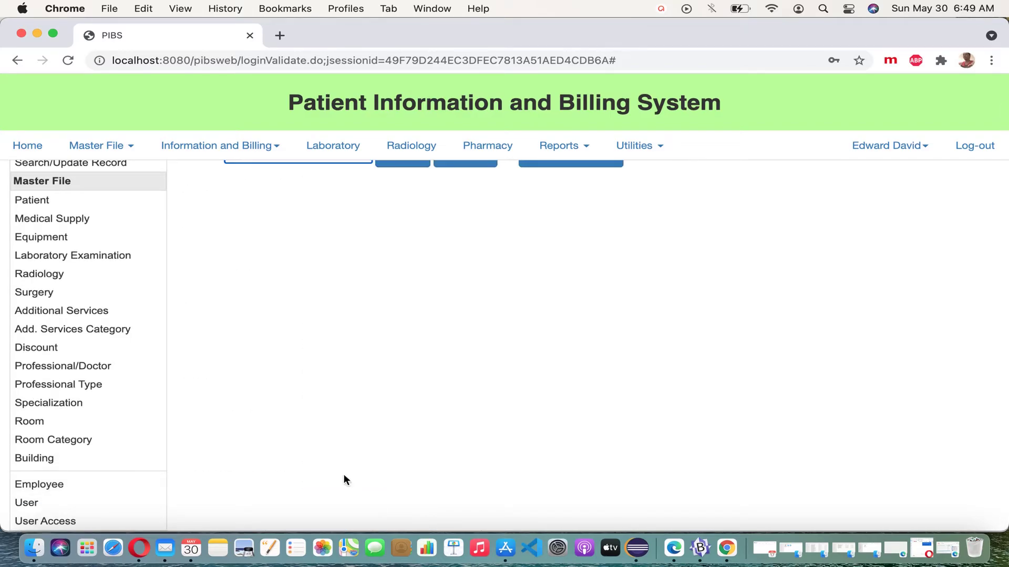
Search the doctor again to verify General Surgeon, then list all five professional records
{"action": "type", "text": "romeo"}
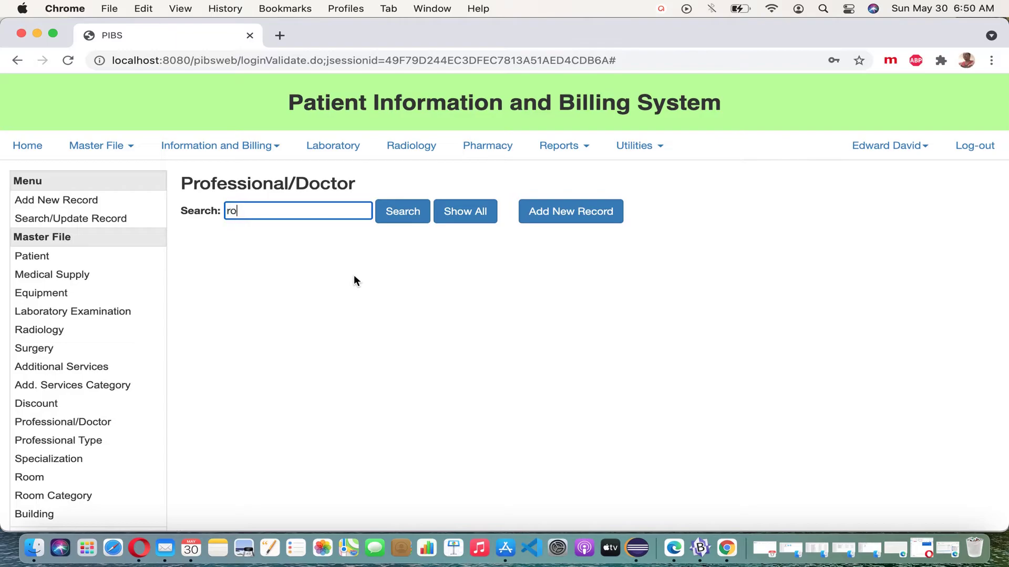
{"action": "left_click", "coordinate": [419, 208]}
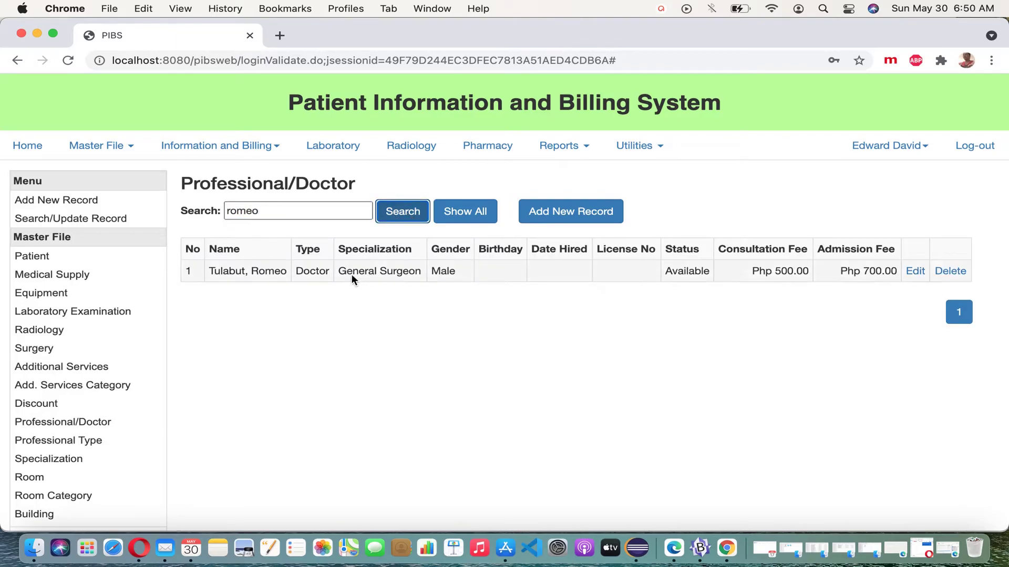
{"action": "left_click_drag", "start_coordinate": [340, 273], "coordinate": [426, 274]}
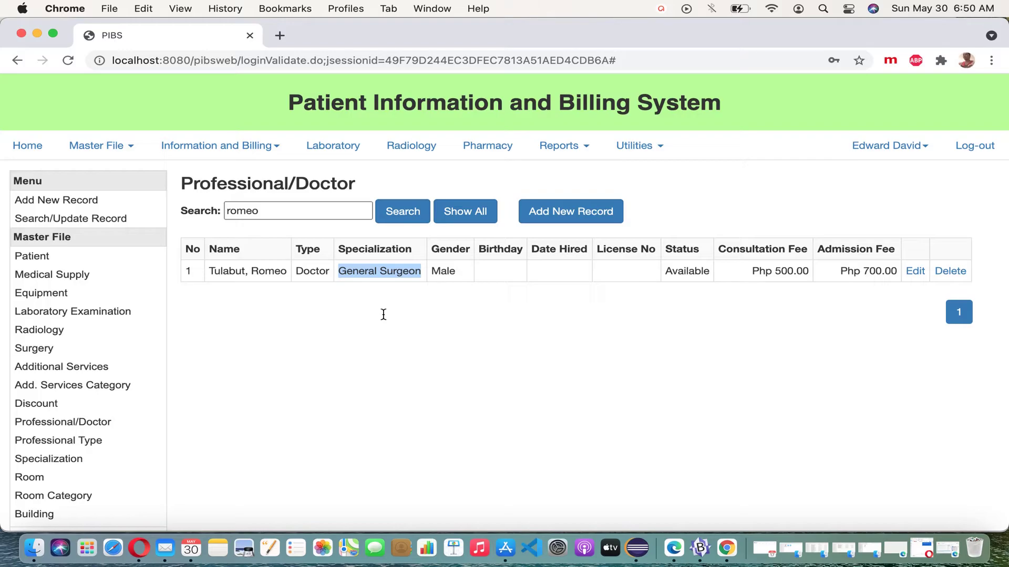
{"action": "left_click", "coordinate": [472, 210]}
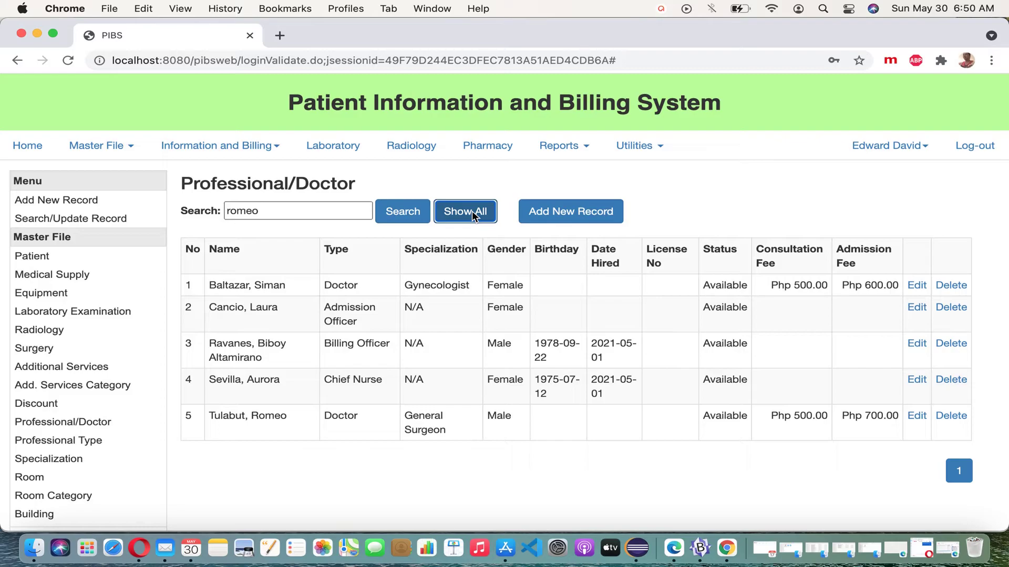
Start a new Clerk A record, designation Mr., last name 'dummy for delete', first name 'test'
{"action": "left_click", "coordinate": [577, 211]}
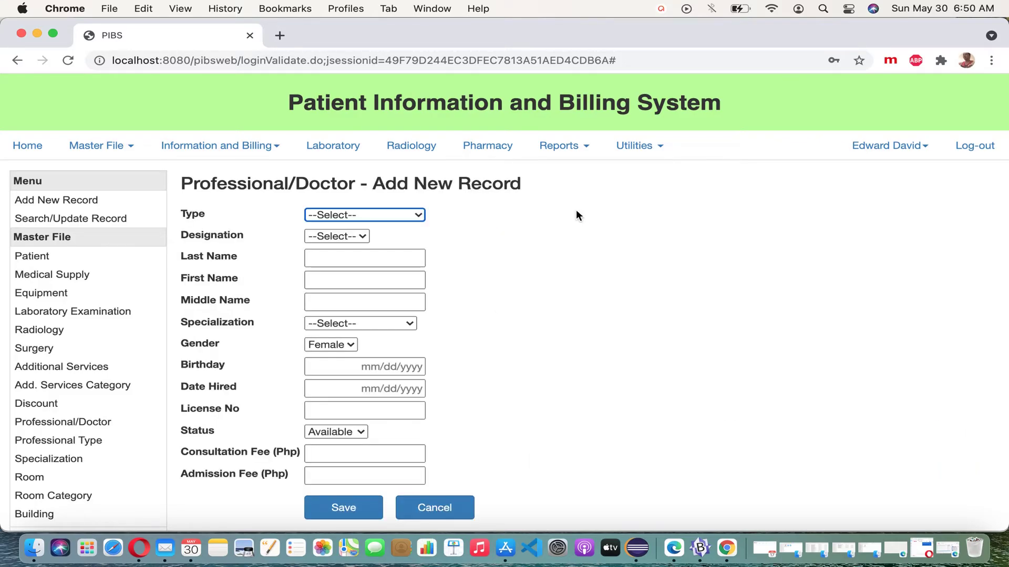
{"action": "left_click", "coordinate": [417, 216]}
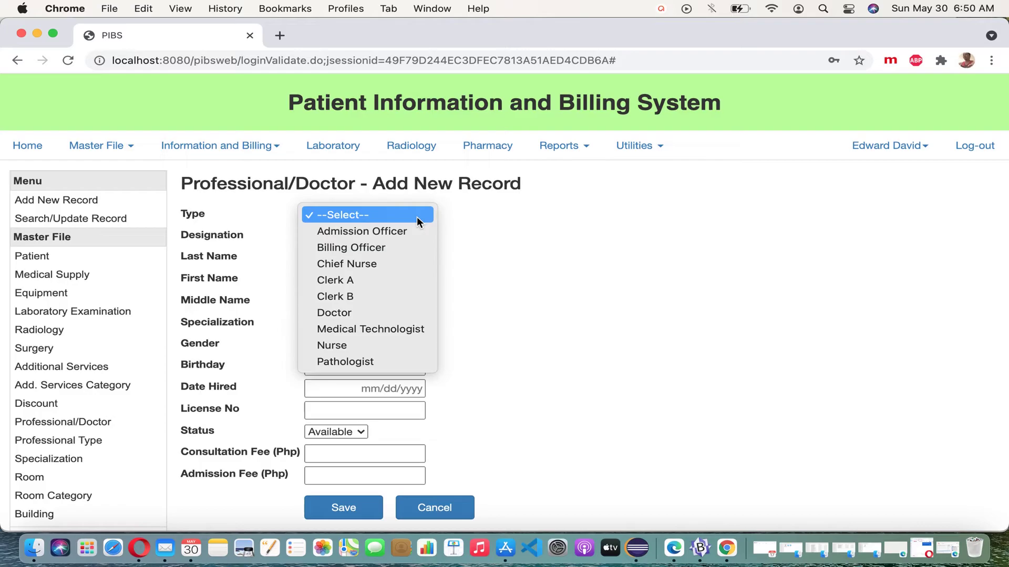
{"action": "left_click", "coordinate": [387, 279]}
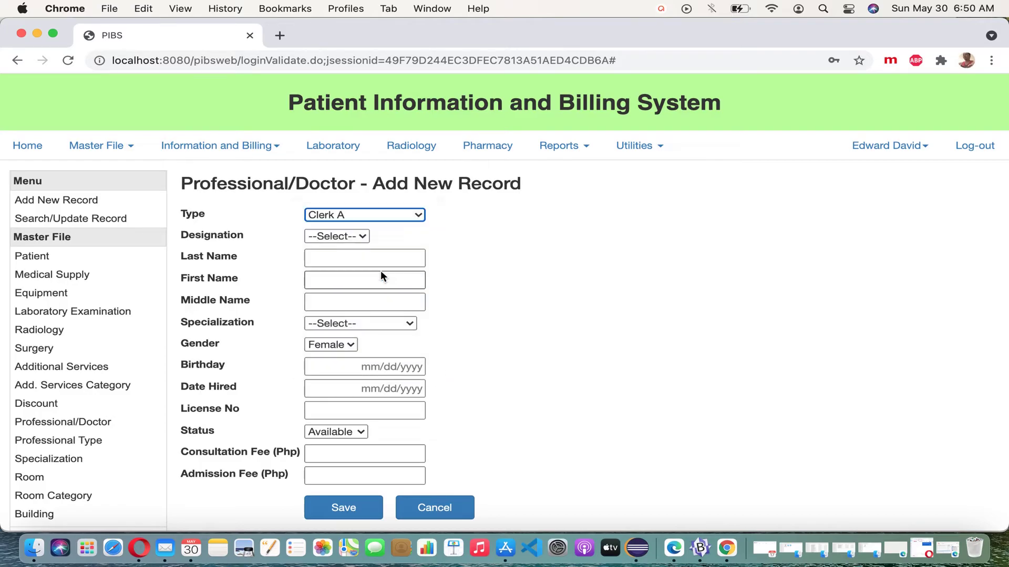
{"action": "left_click", "coordinate": [362, 236]}
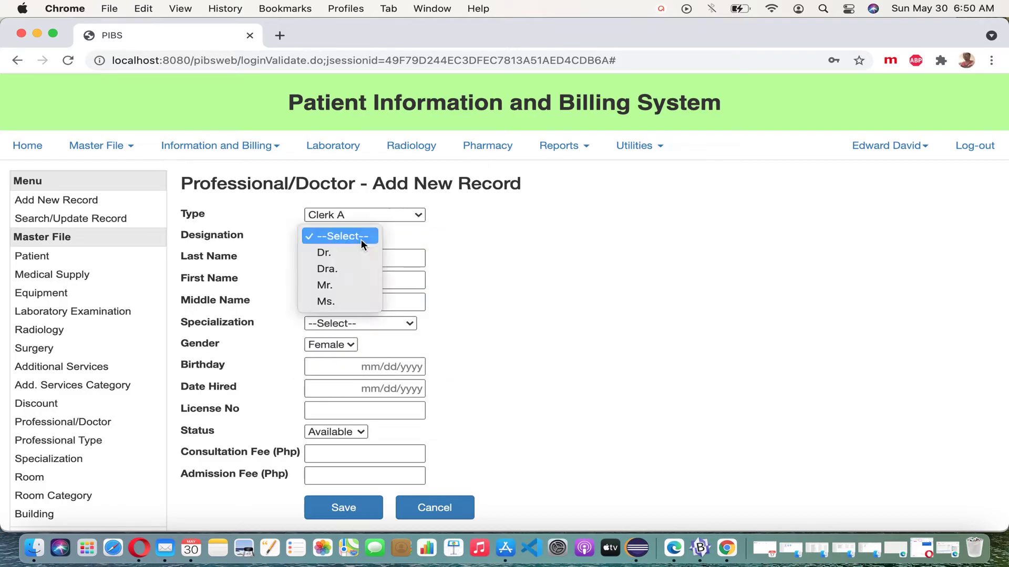
{"action": "left_click", "coordinate": [357, 286]}
{"action": "left_click", "coordinate": [360, 263]}
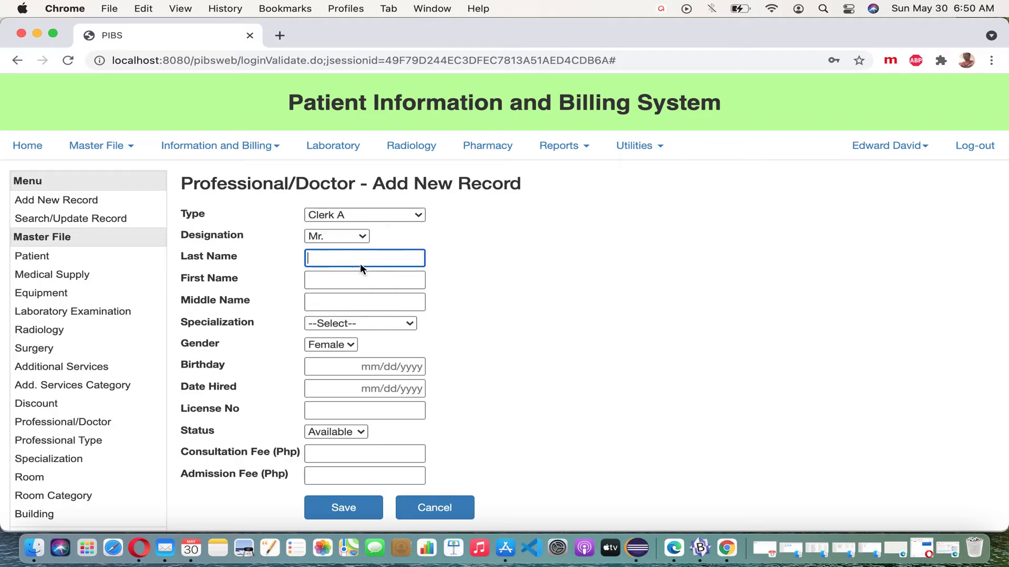
{"action": "type", "text": "dummy for delete"}
{"action": "left_click", "coordinate": [362, 280]}
{"action": "type", "text": "test"}
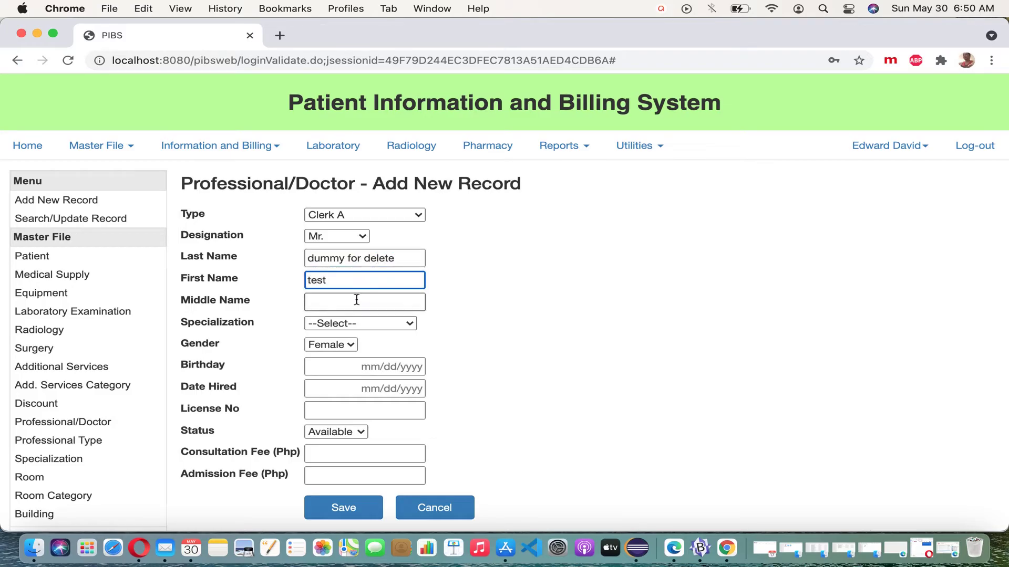
Set specialization N/A with consultation and admission fees 0, and save the record
{"action": "left_click", "coordinate": [384, 324]}
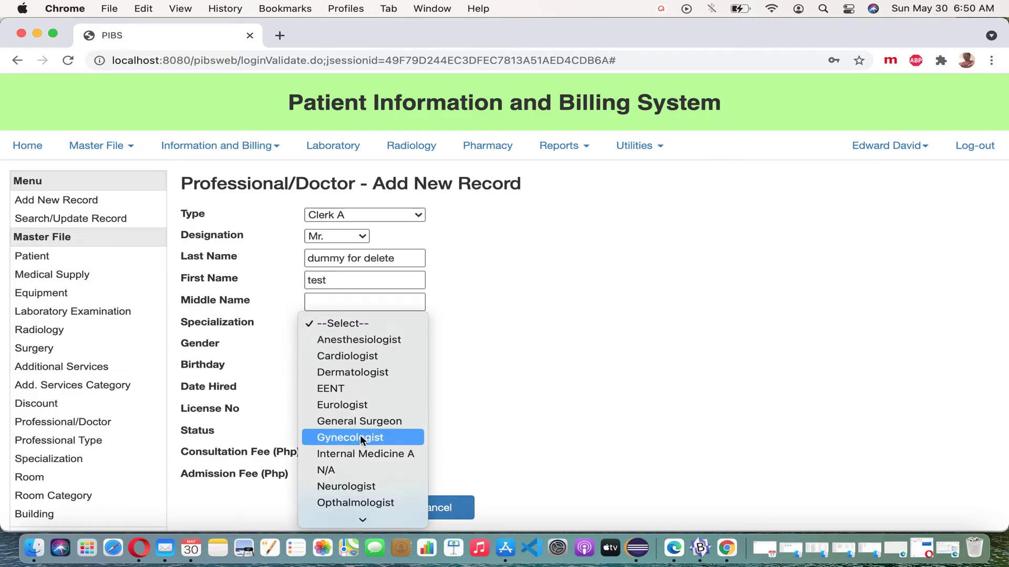
{"action": "left_click", "coordinate": [357, 470]}
{"action": "left_click", "coordinate": [394, 458]}
{"action": "type", "text": "0"}
{"action": "left_click", "coordinate": [405, 475]}
{"action": "type", "text": "0"}
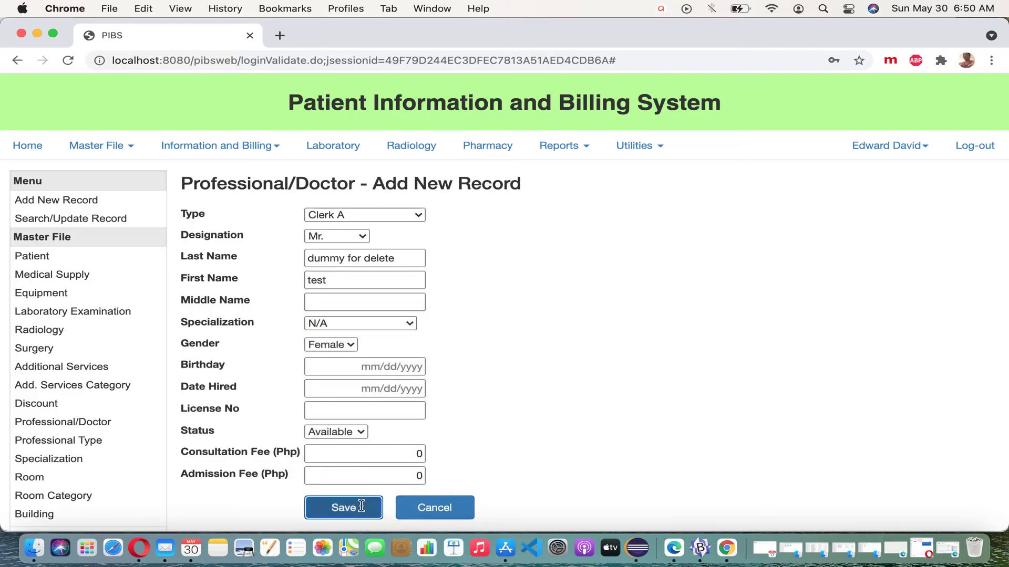
{"action": "left_click", "coordinate": [361, 504]}
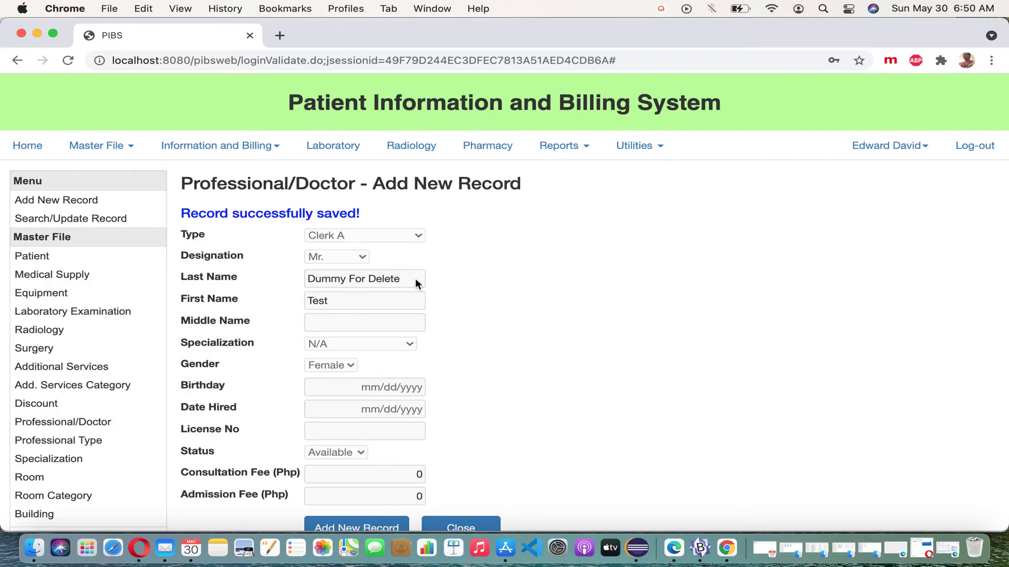
{"action": "left_click", "coordinate": [368, 526]}
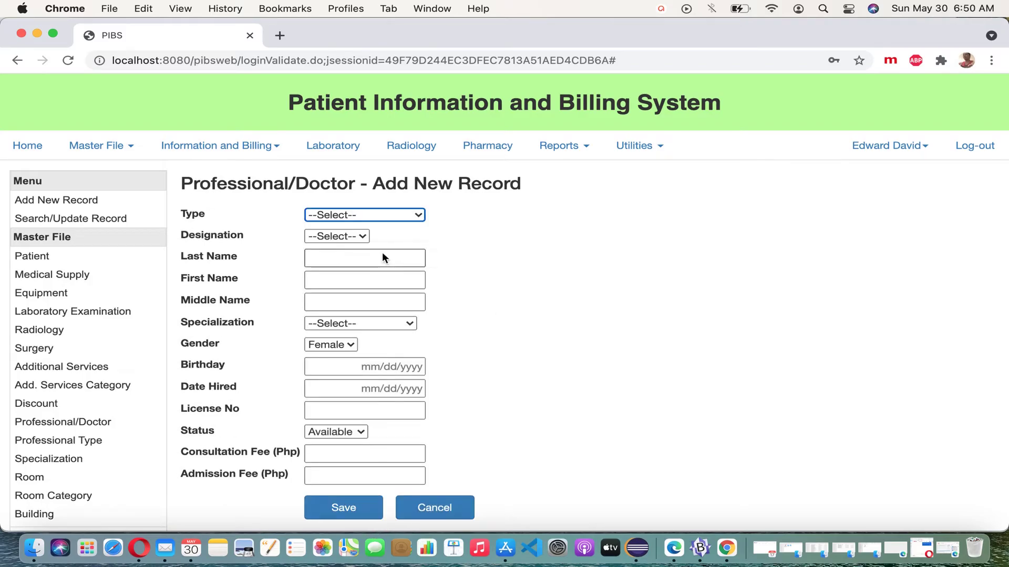
Fill a Medical Technologist record with designation Ms., last name Dummy 2, first name 'test'
{"action": "left_click", "coordinate": [387, 213]}
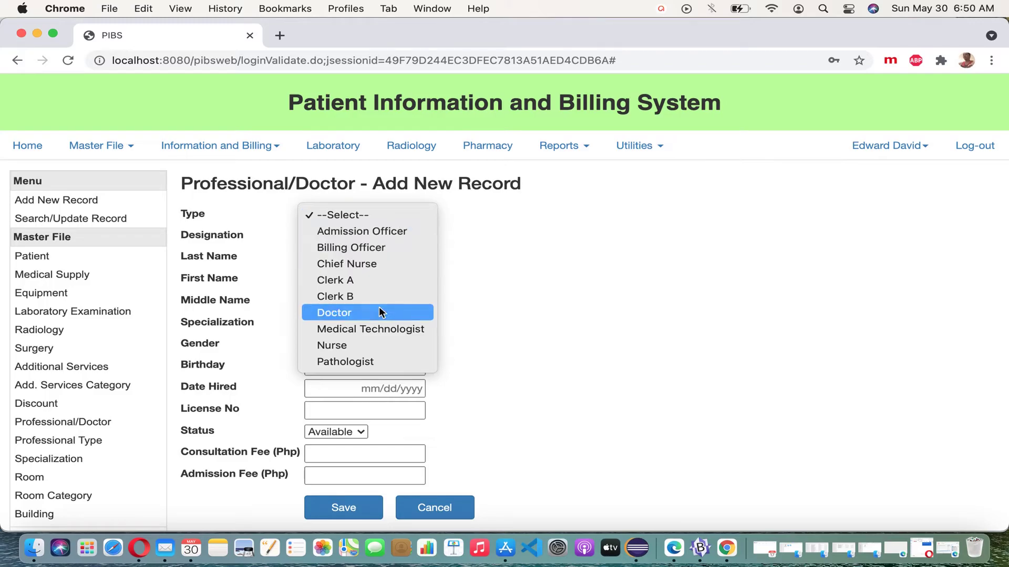
{"action": "left_click", "coordinate": [388, 329]}
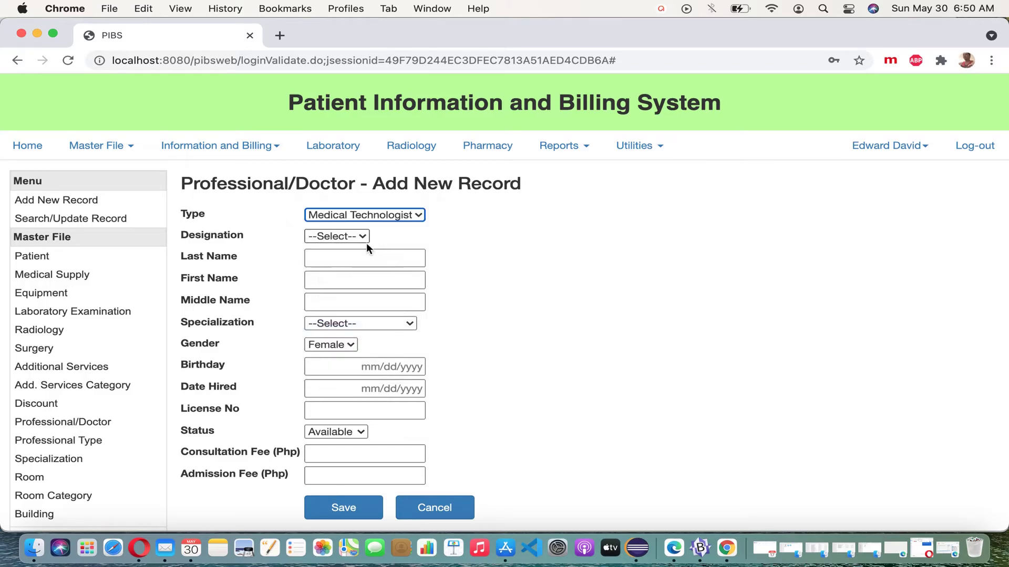
{"action": "left_click", "coordinate": [359, 237]}
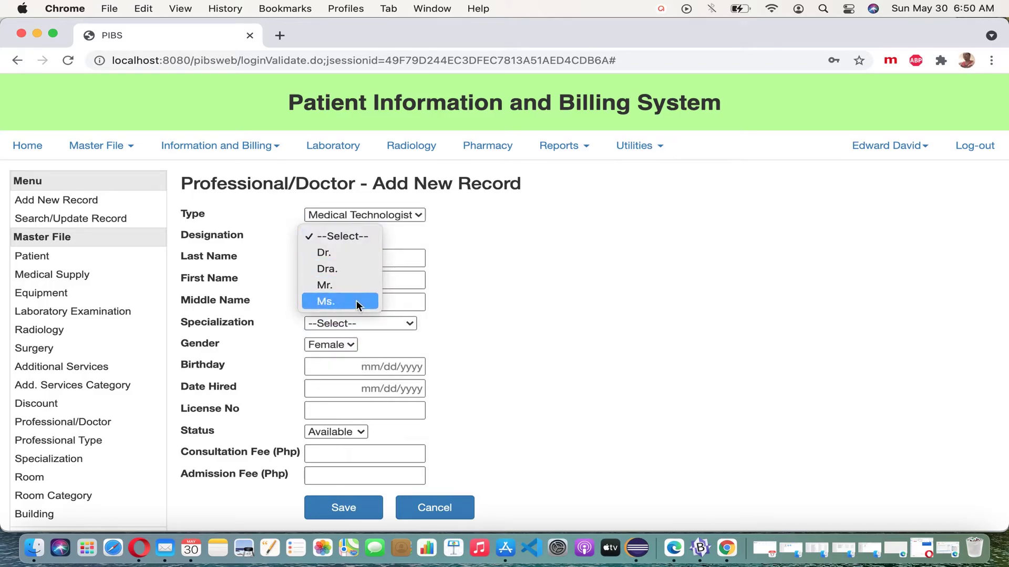
{"action": "left_click", "coordinate": [356, 300]}
{"action": "left_click", "coordinate": [362, 259]}
{"action": "type", "text": "dummy 2"}
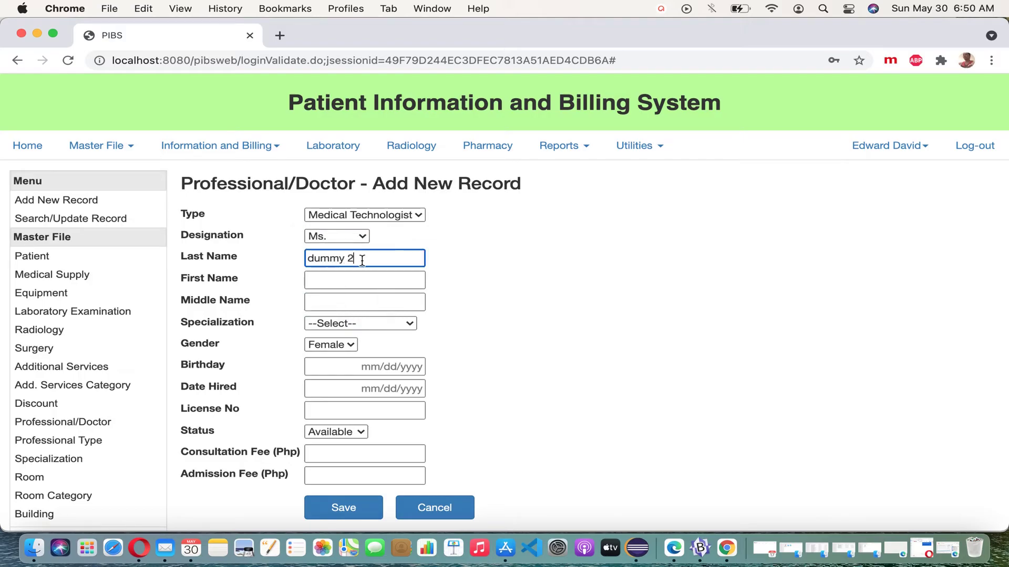
{"action": "left_click", "coordinate": [420, 280]}
{"action": "type", "text": "test"}
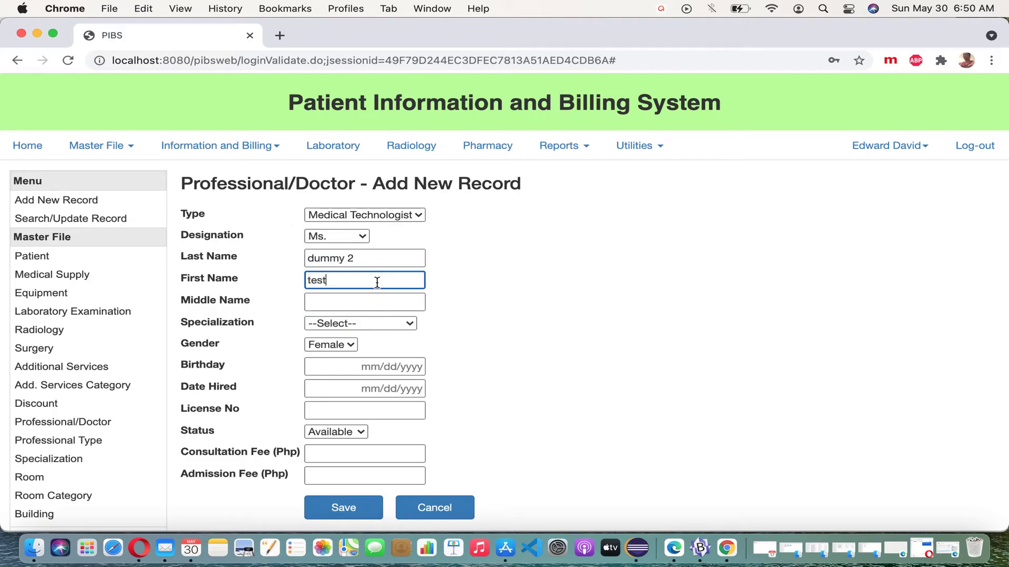
Set specialization N/A, enter 0 for both consultation and admission fees, and save
{"action": "left_click", "coordinate": [409, 323]}
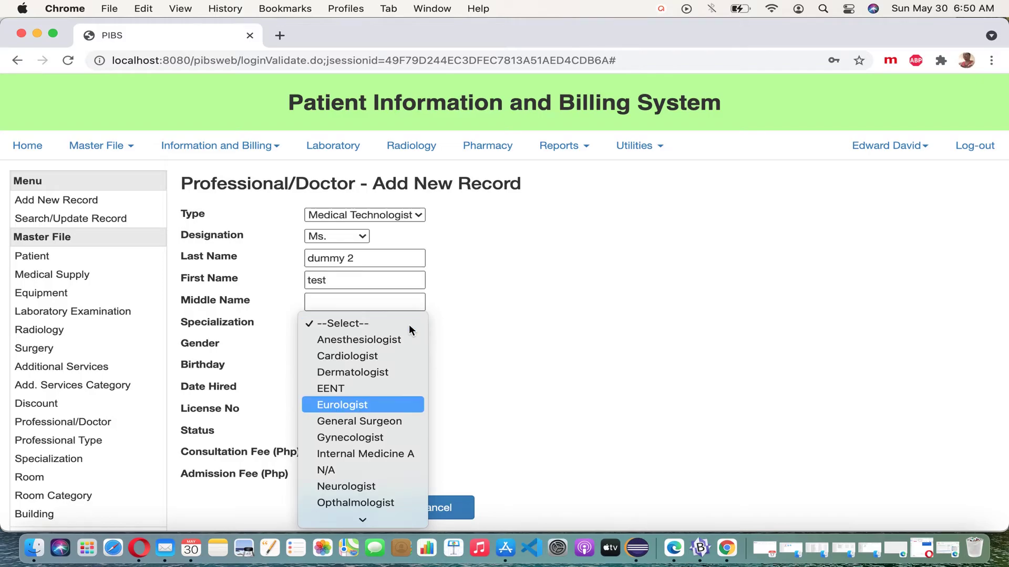
{"action": "left_click", "coordinate": [368, 469]}
{"action": "scroll", "coordinate": [443, 408], "scroll_direction": "down", "scroll_amount": 1}
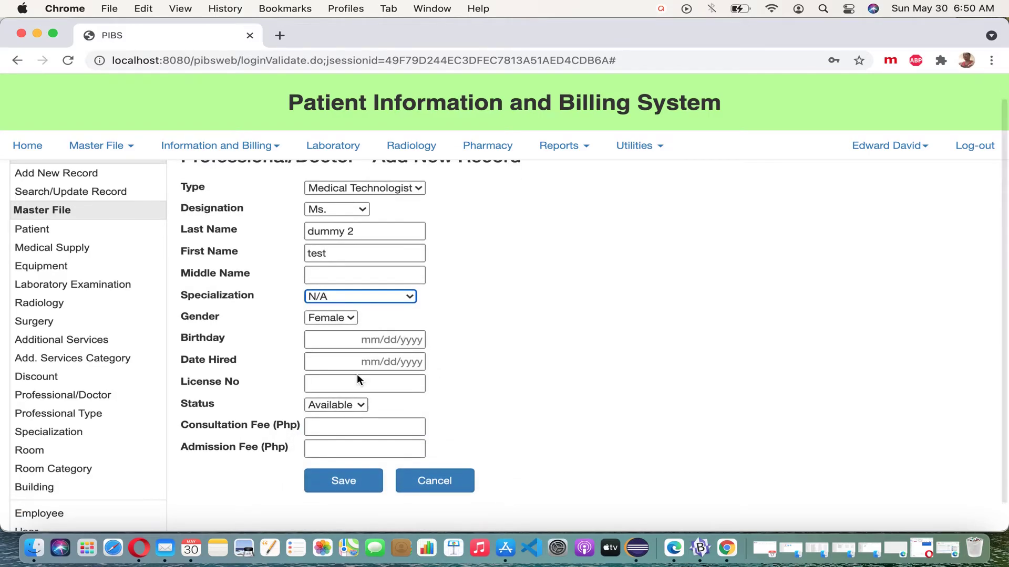
{"action": "left_click", "coordinate": [379, 426]}
{"action": "type", "text": "0"}
{"action": "left_click", "coordinate": [384, 450]}
{"action": "type", "text": "0"}
{"action": "left_click", "coordinate": [362, 474]}
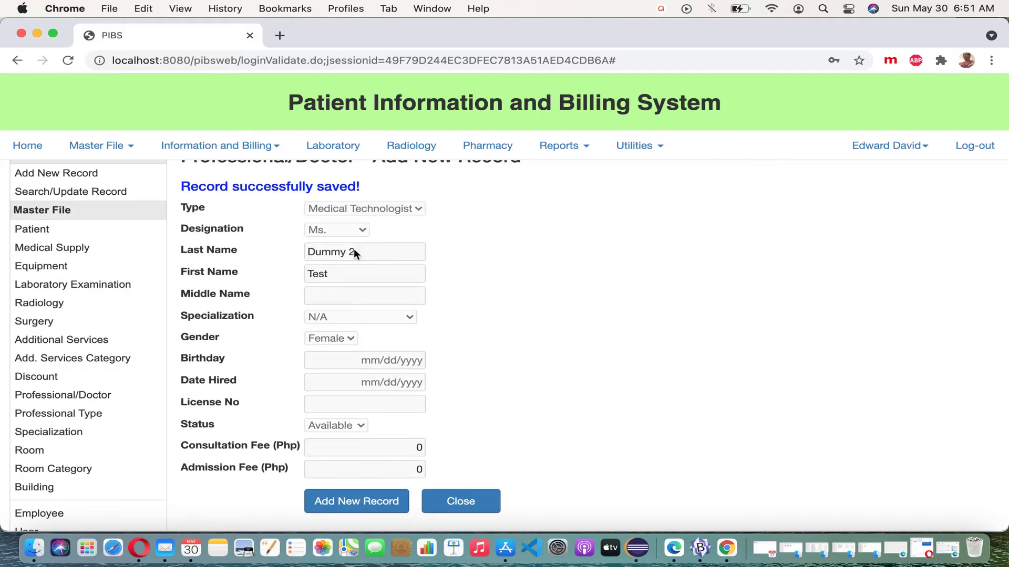
Close the form, list all records, and filter the list by 'dummy'
{"action": "left_click", "coordinate": [457, 498]}
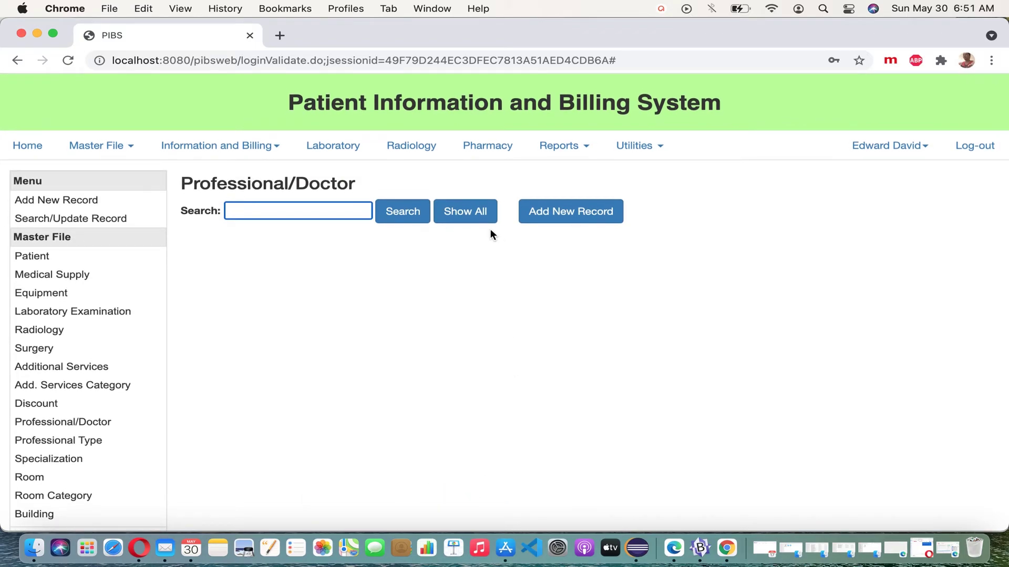
{"action": "left_click", "coordinate": [486, 217]}
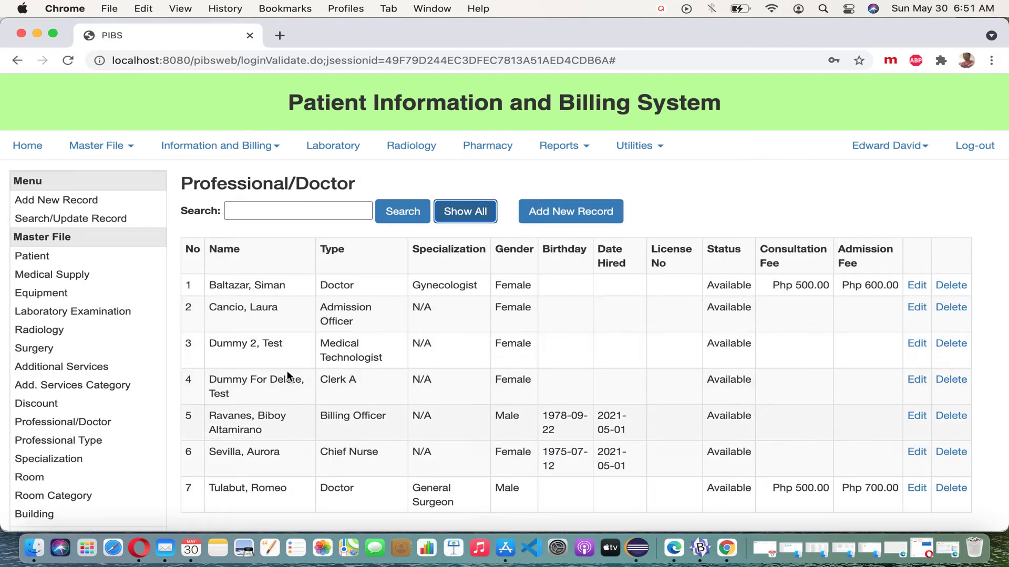
{"action": "double_click", "coordinate": [238, 348]}
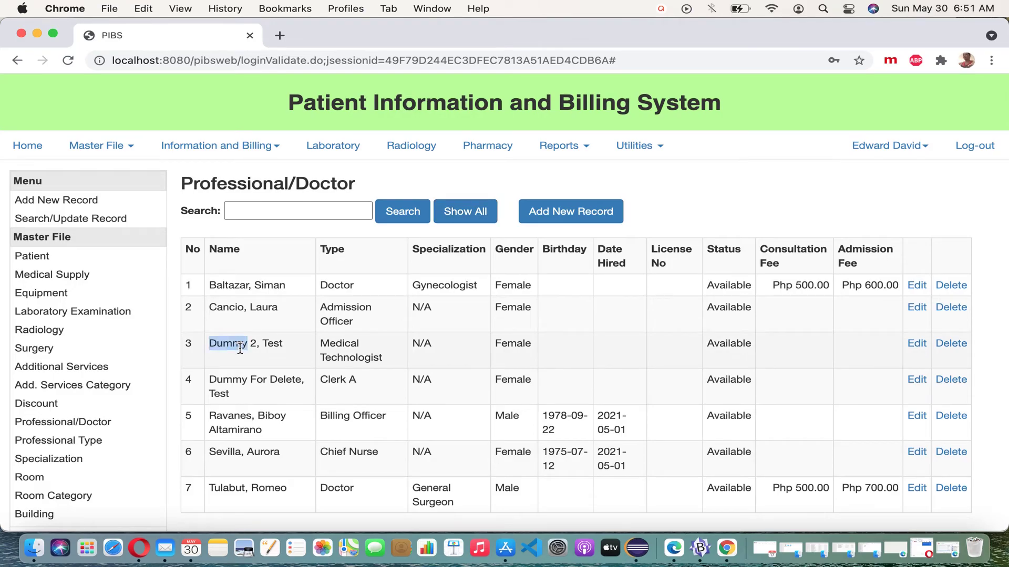
{"action": "double_click", "coordinate": [234, 379]}
{"action": "left_click", "coordinate": [290, 217]}
{"action": "type", "text": "dummy"}
{"action": "left_click", "coordinate": [402, 211]}
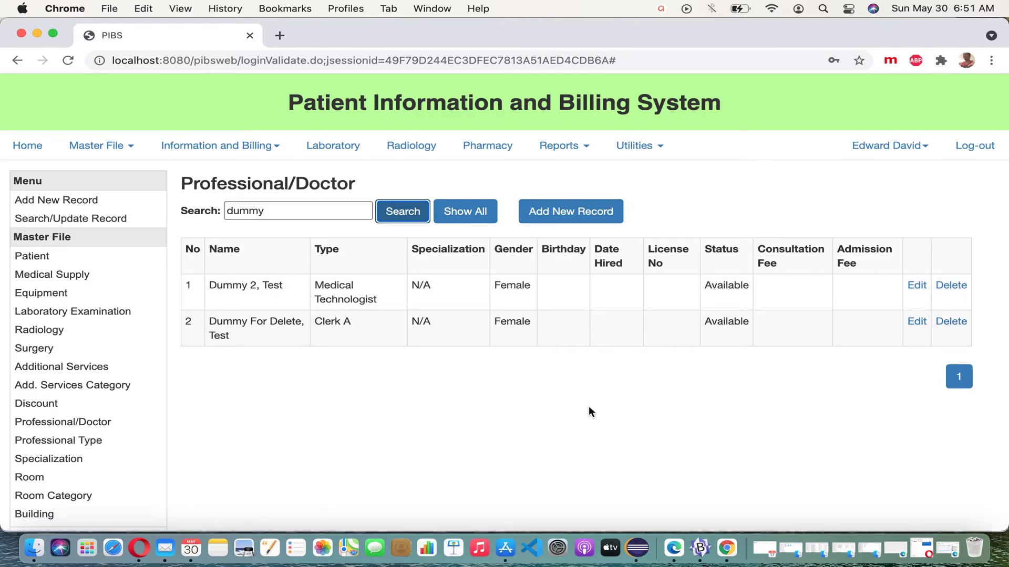
Delete the Dummy 2 and Dummy For Delete records, then rerun the search to verify
{"action": "left_click", "coordinate": [951, 287]}
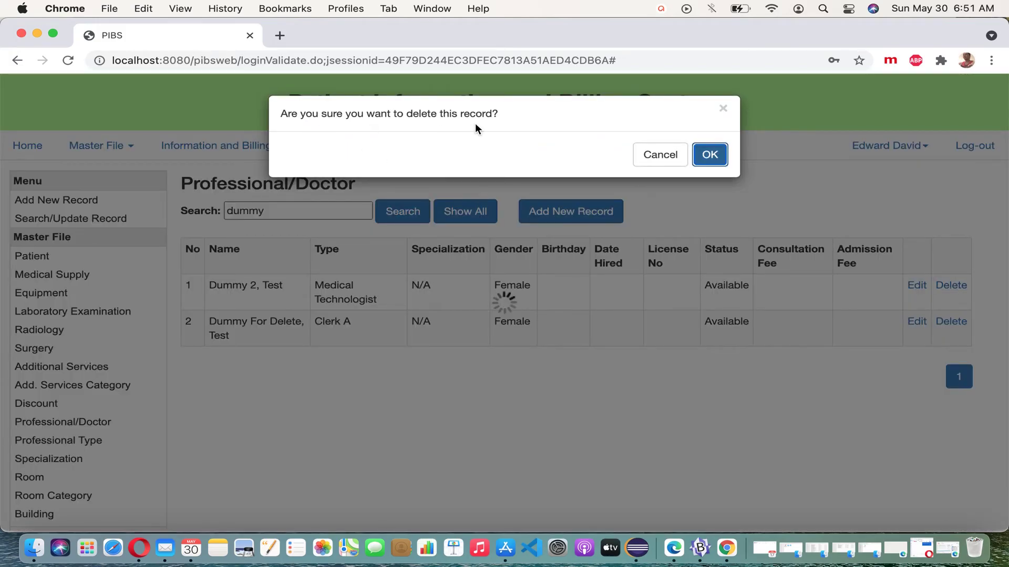
{"action": "left_click", "coordinate": [721, 162]}
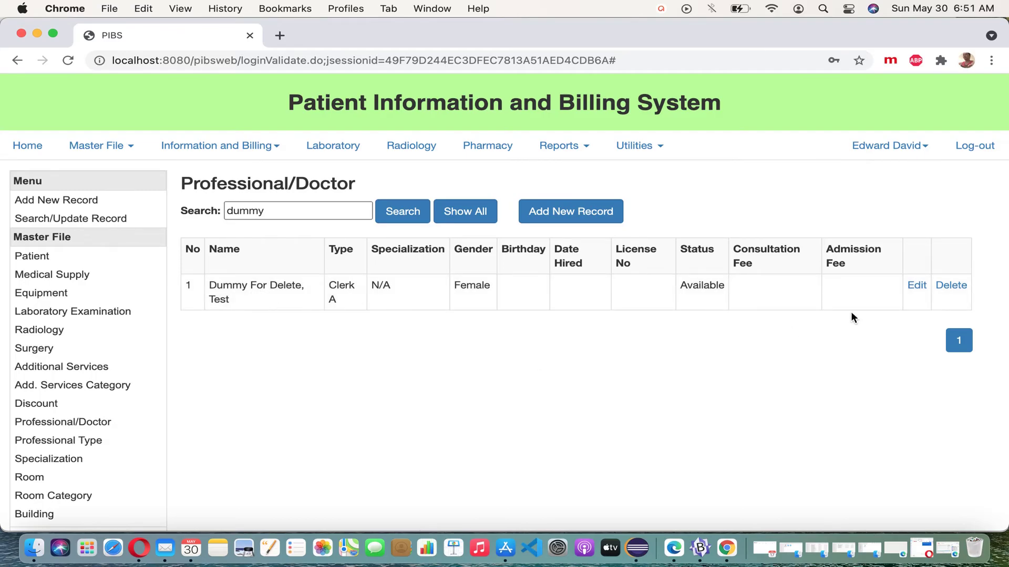
{"action": "left_click", "coordinate": [952, 287]}
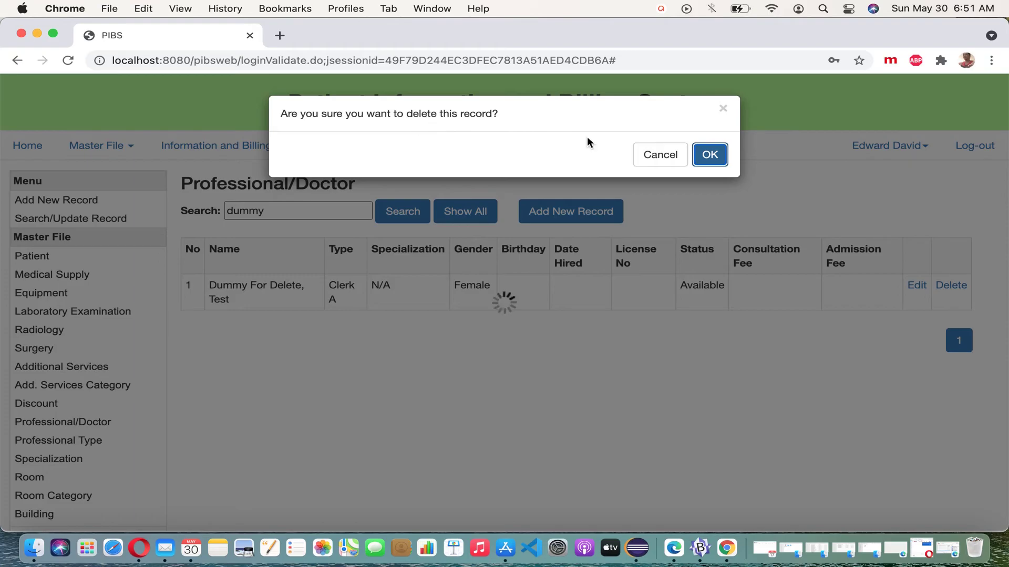
{"action": "left_click", "coordinate": [721, 162]}
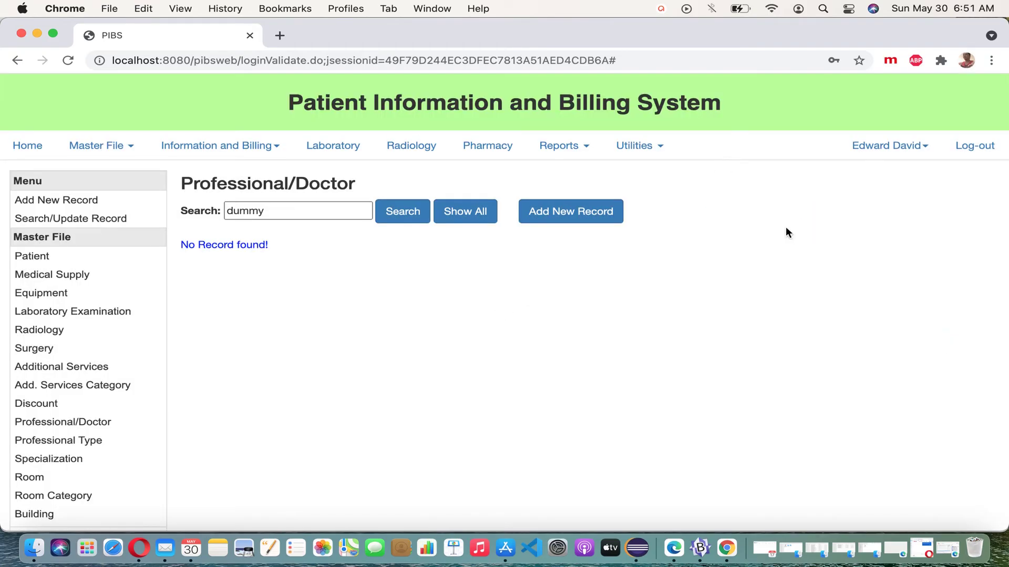
{"action": "left_click", "coordinate": [393, 221]}
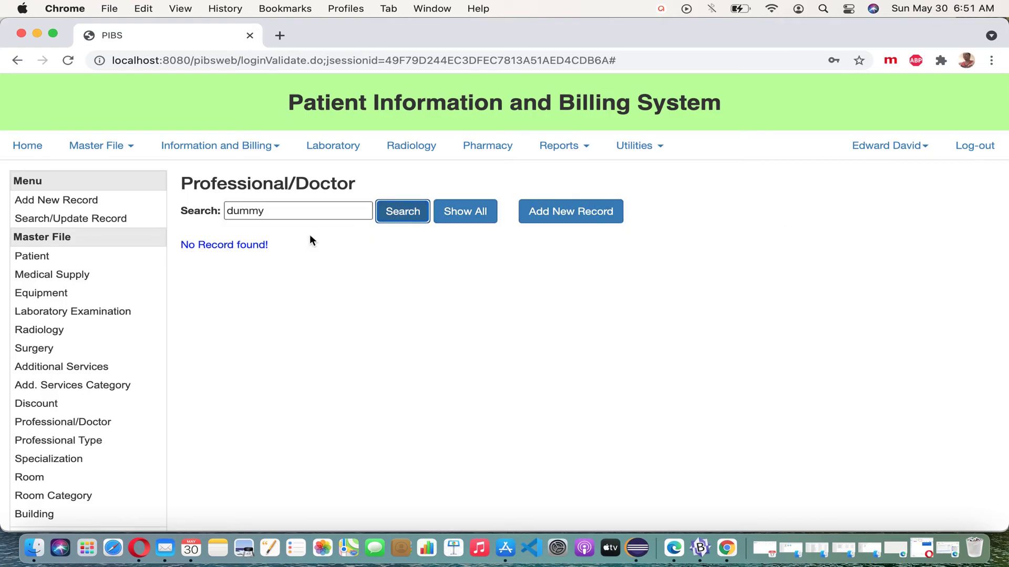
Filter the list by a staff member's partial name, then clear it and show all records
{"action": "left_click", "coordinate": [454, 212]}
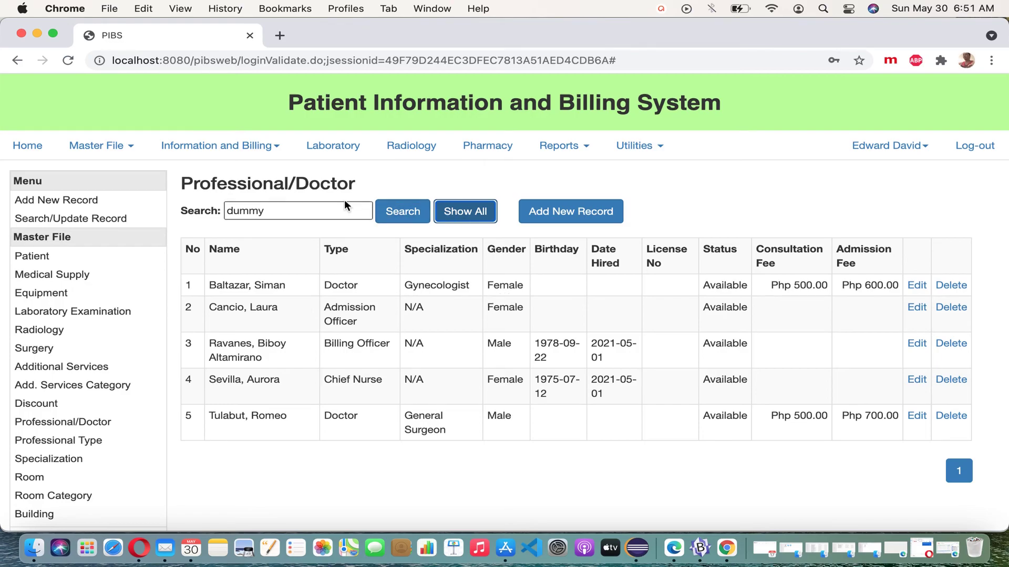
{"action": "left_click", "coordinate": [185, 214]}
{"action": "key", "text": "BackSpace"}
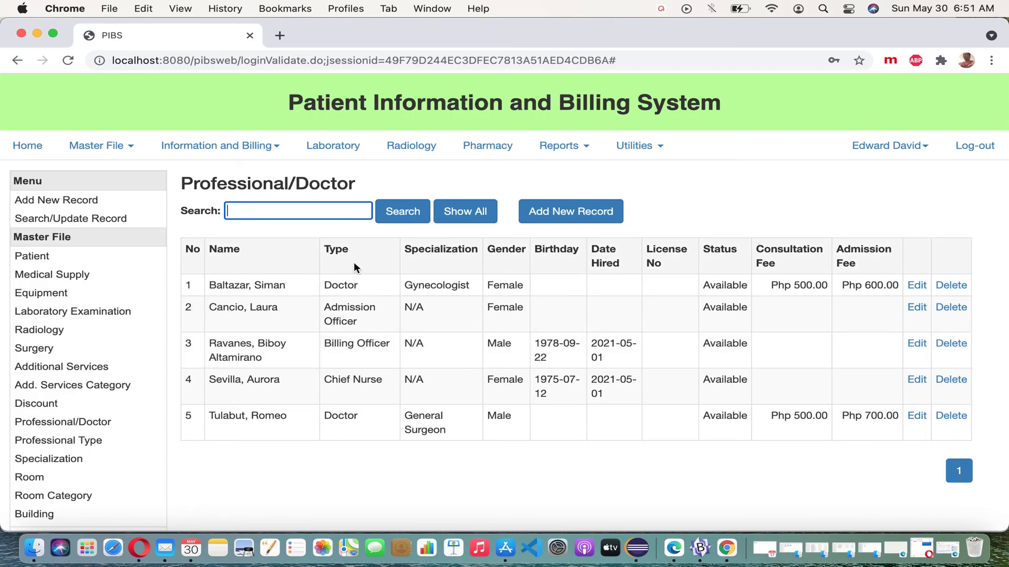
{"action": "type", "text": "laura"}
{"action": "left_click", "coordinate": [401, 211]}
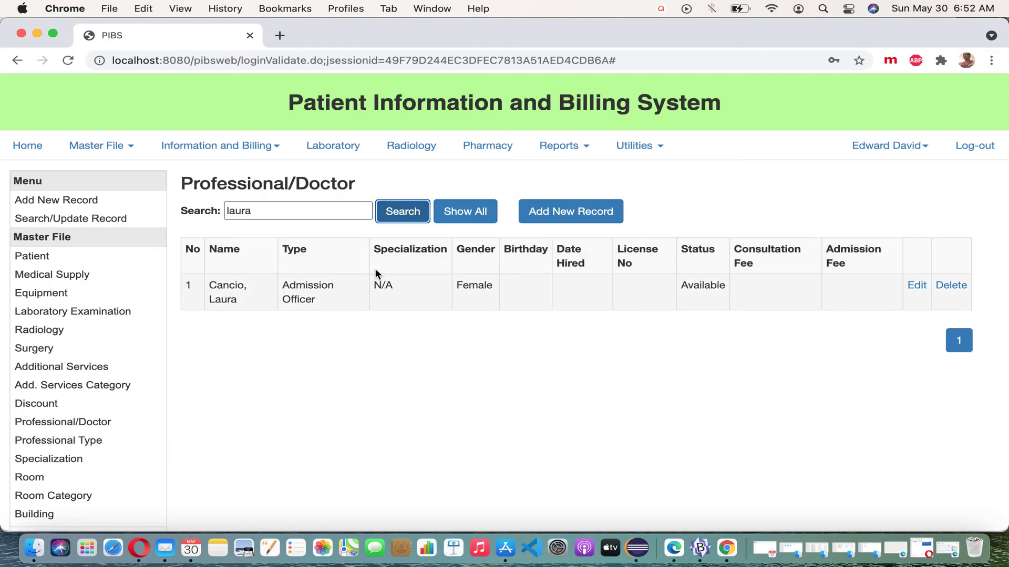
{"action": "double_click", "coordinate": [336, 214]}
{"action": "key", "text": "BackSpace"}
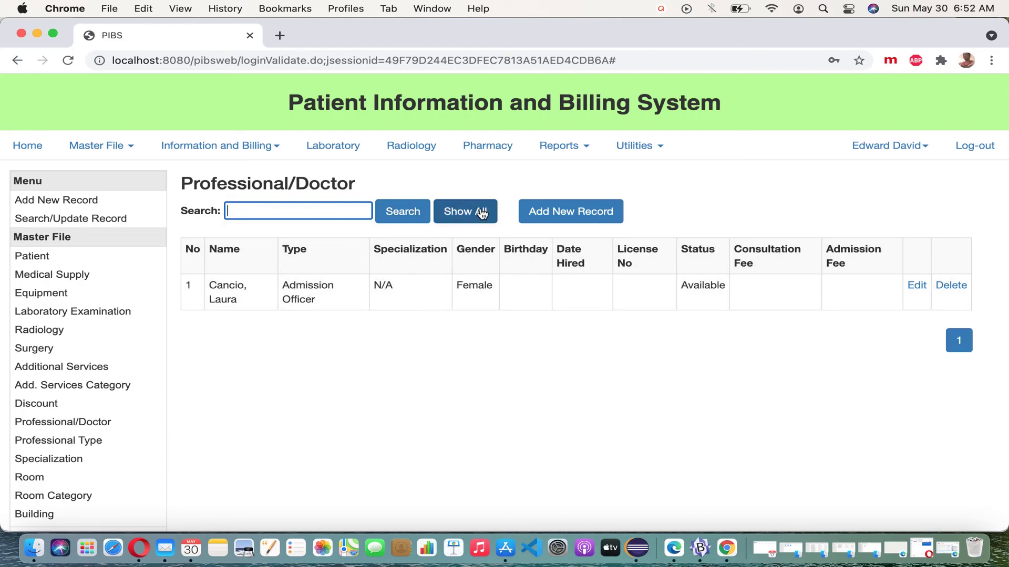
{"action": "left_click", "coordinate": [478, 211]}
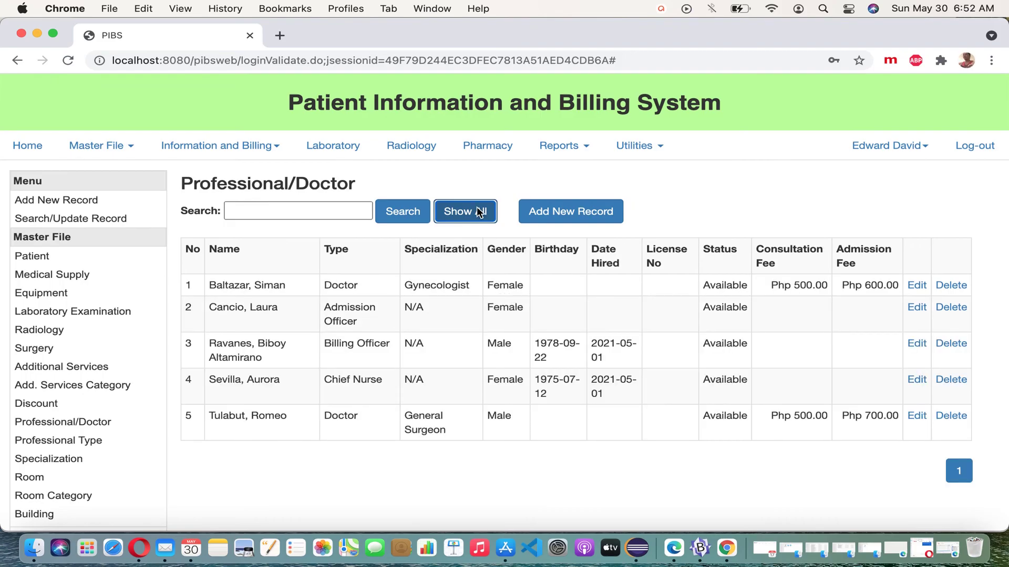
Search for the General Surgeon's record, list all five records, and clear the Search box
{"action": "left_click", "coordinate": [330, 206]}
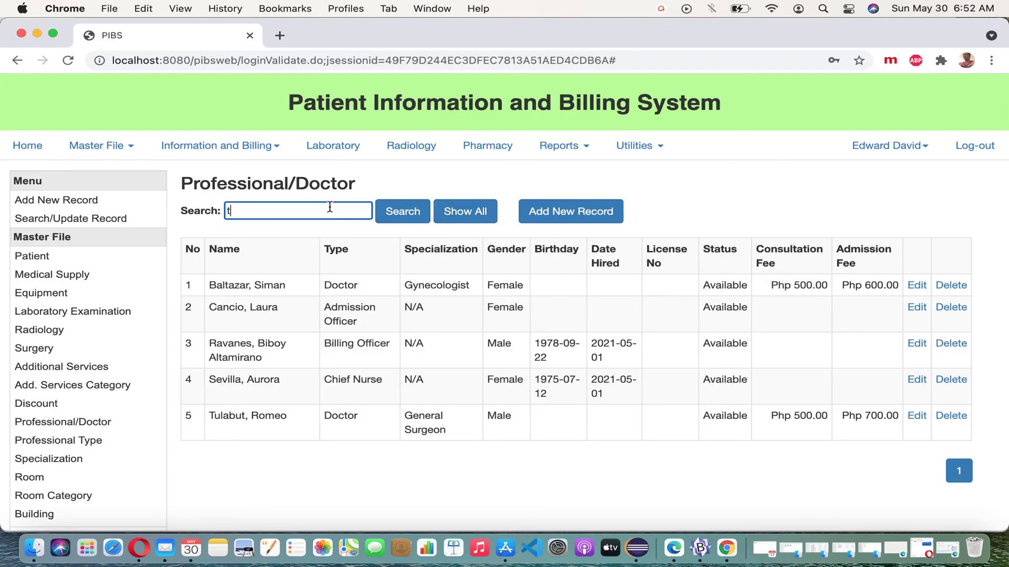
{"action": "left_click", "coordinate": [404, 212]}
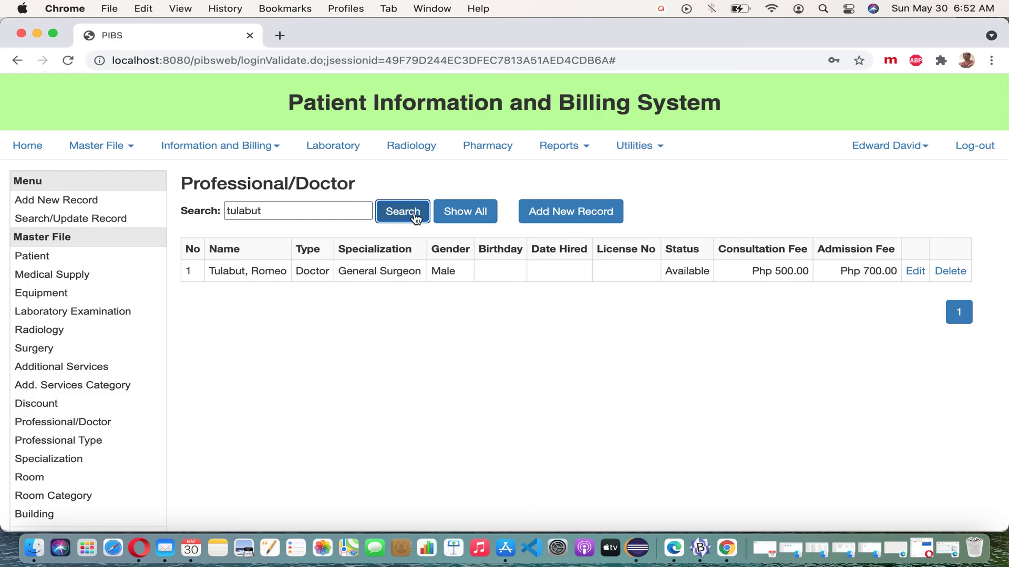
{"action": "left_click", "coordinate": [458, 213]}
{"action": "double_click", "coordinate": [276, 205]}
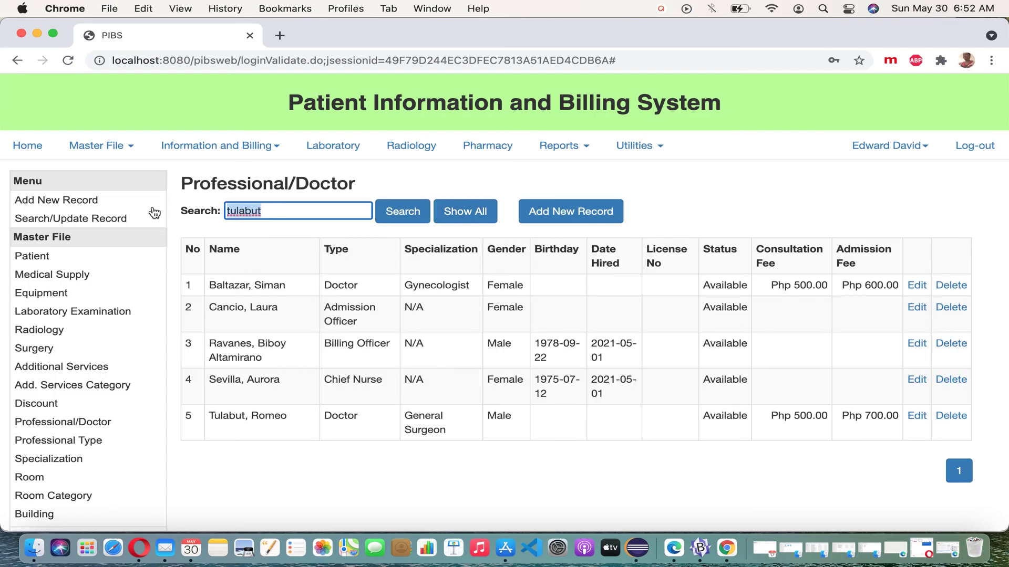
{"action": "key", "text": "BackSpace"}
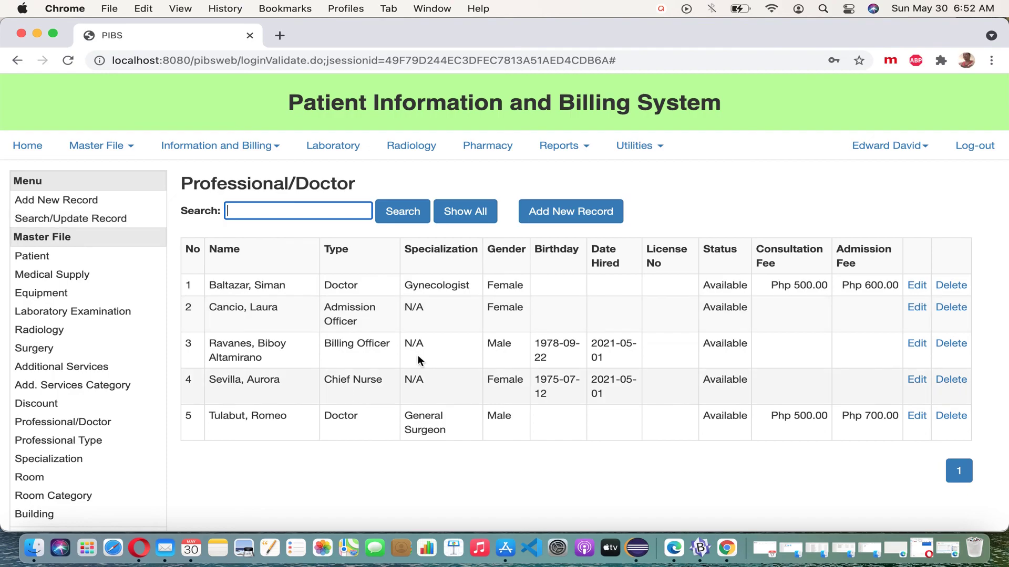